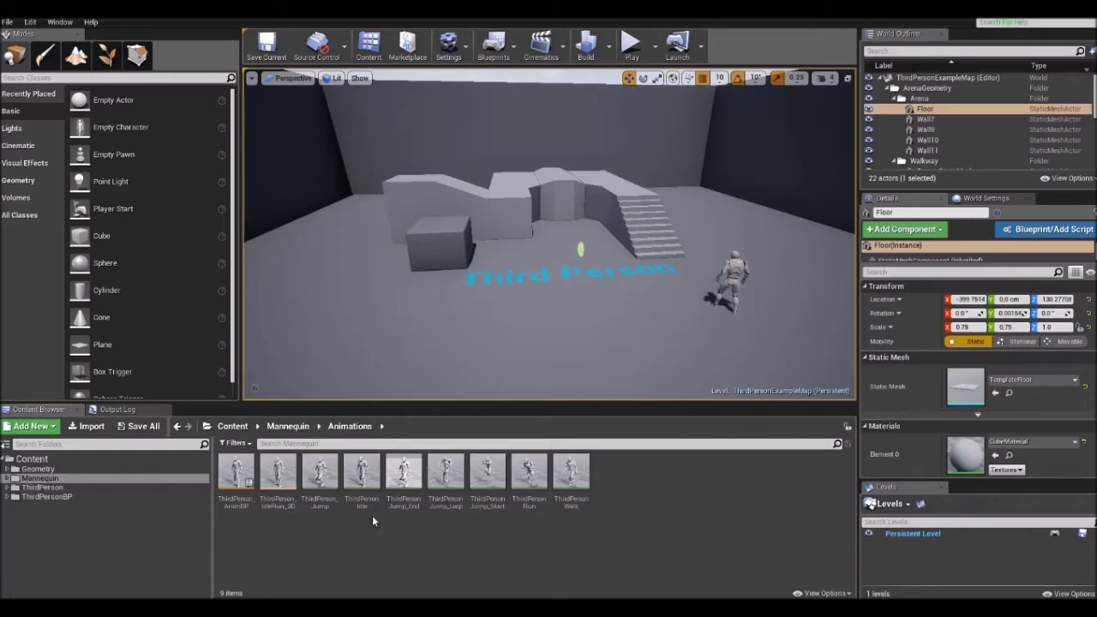
Preview the ThirdPersonIdle, ThirdPersonRun and ThirdPersonWalk animation clips.
double_click(357, 474)
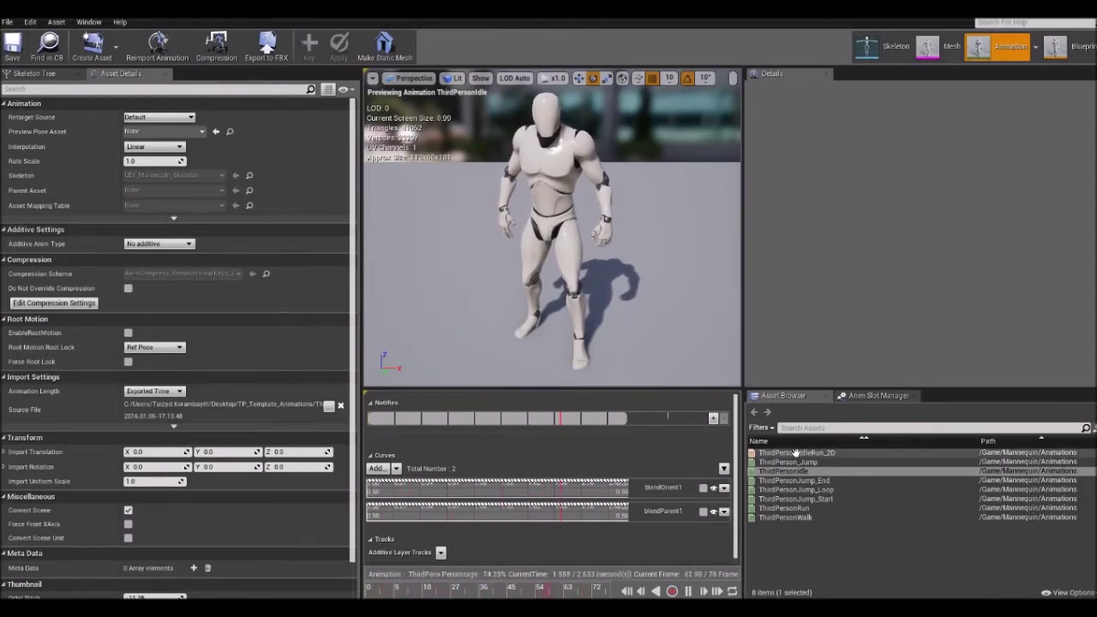
mouse_move(795, 450)
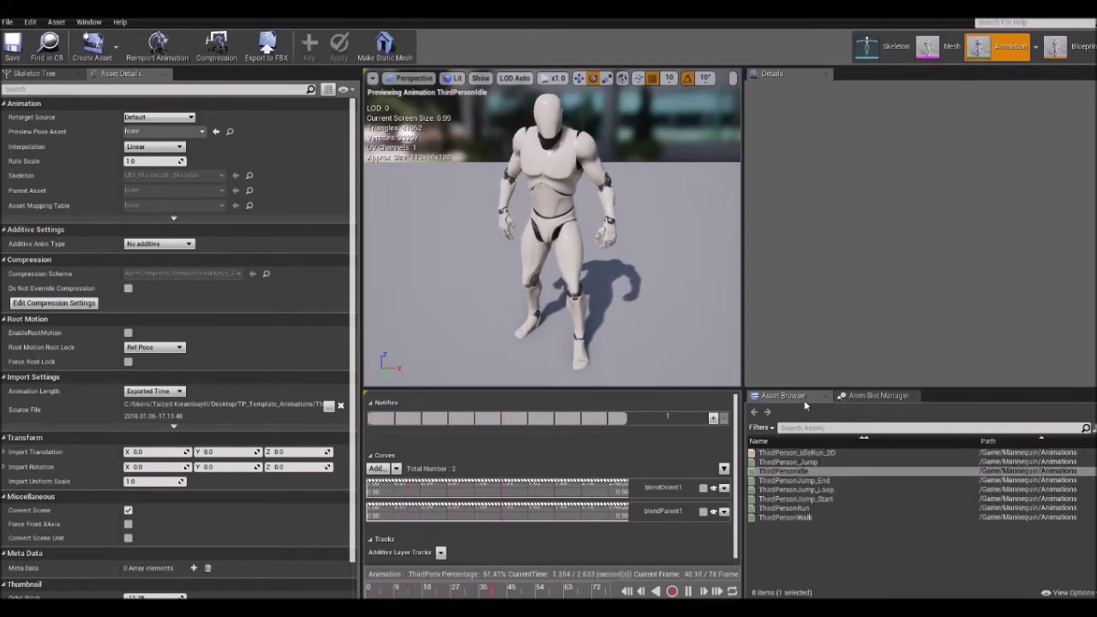
click(818, 508)
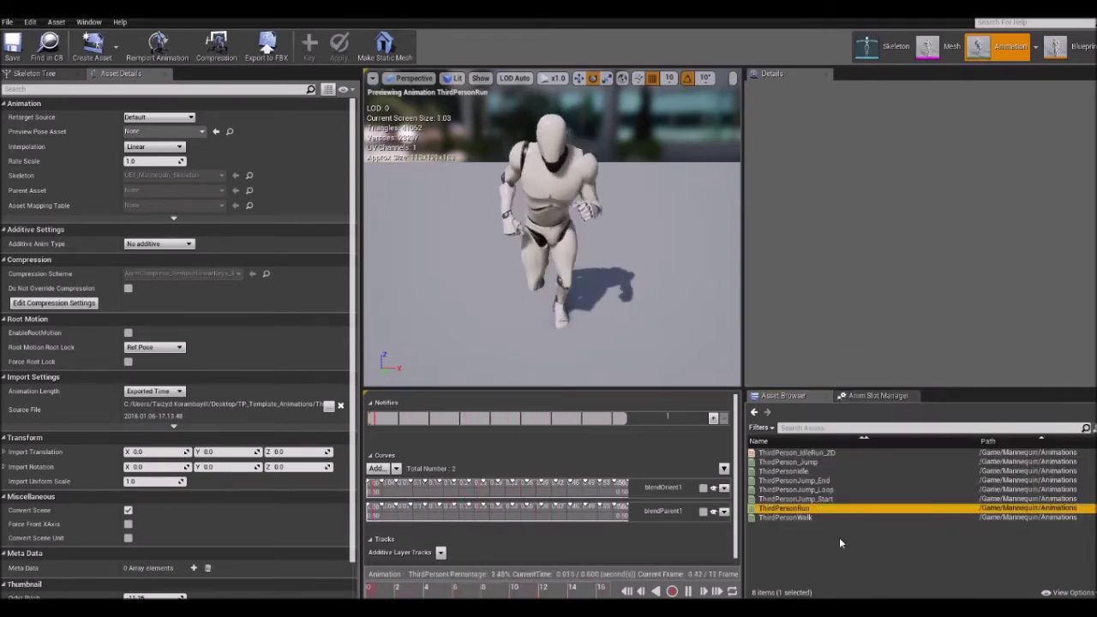
click(814, 518)
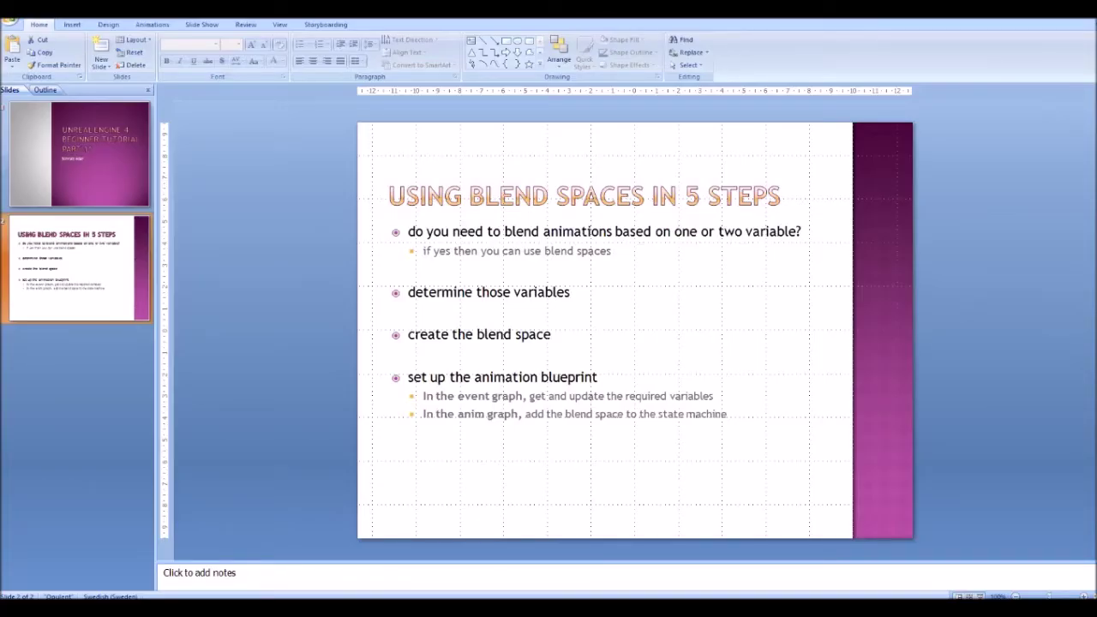
Return from the blend space slide to the Unreal Engine editor.
click(507, 583)
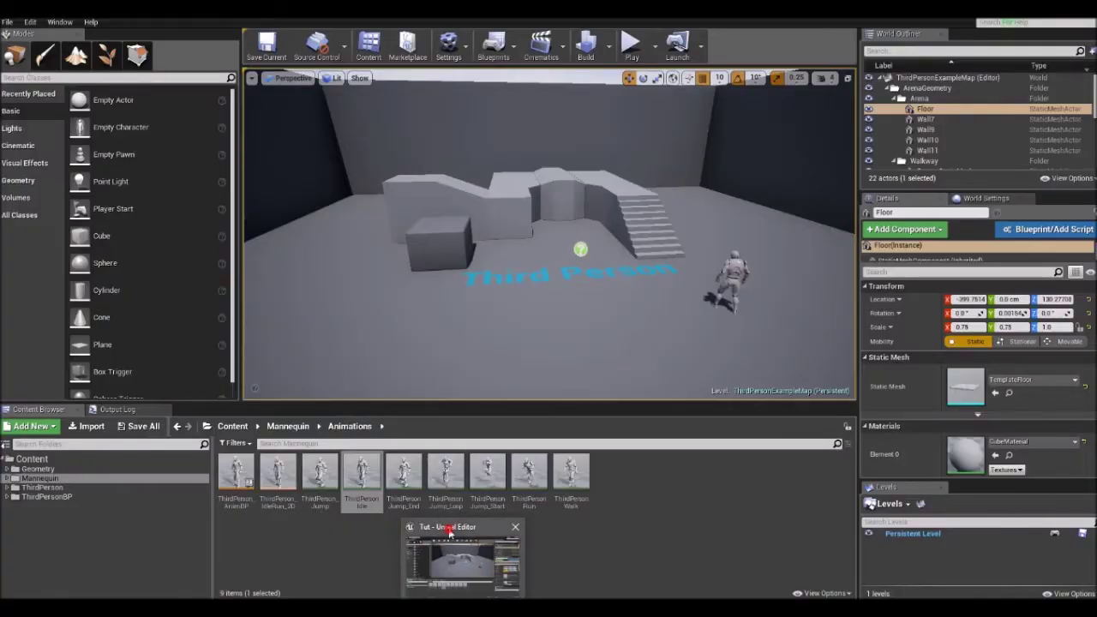
Close the ThirdPersonIdle window and create a new Animation > Blend Space 1D asset.
click(449, 533)
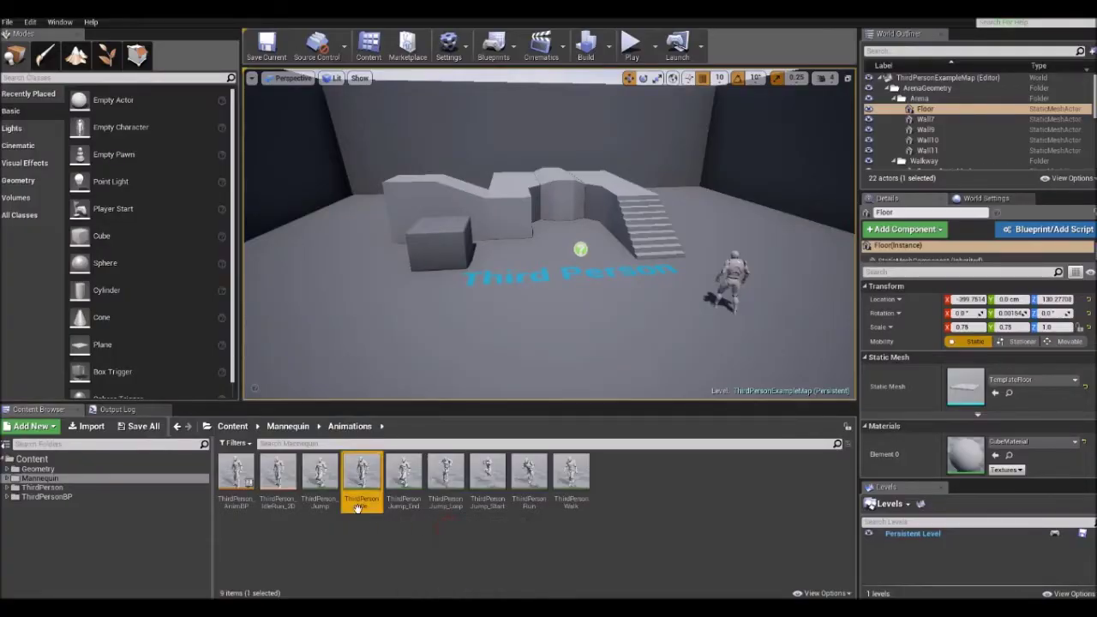
click(361, 550)
right_click(361, 549)
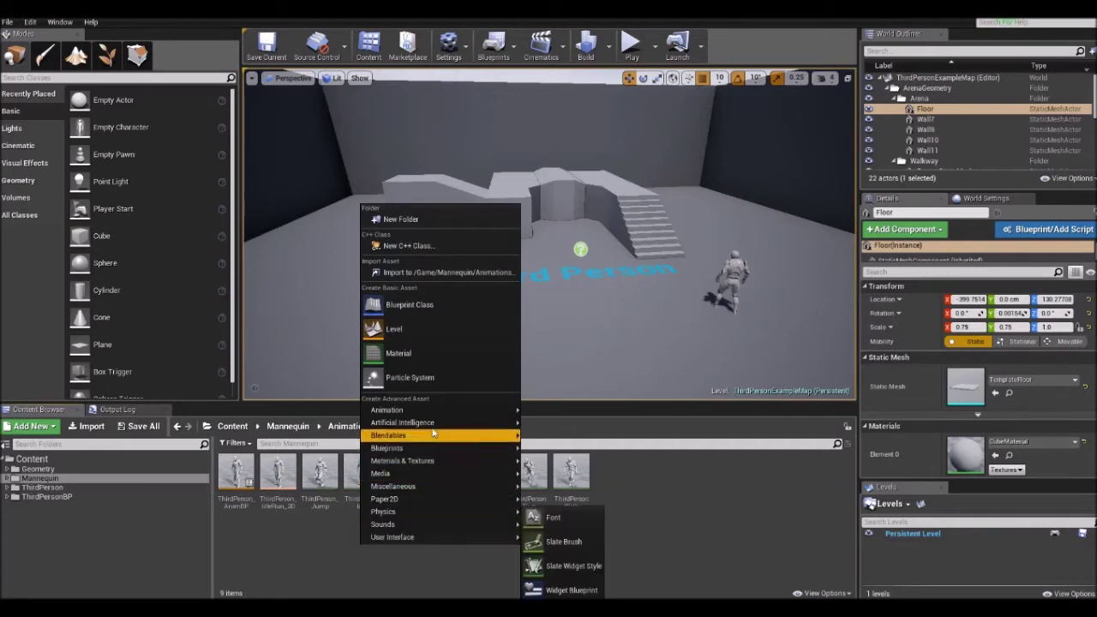
mouse_move(441, 411)
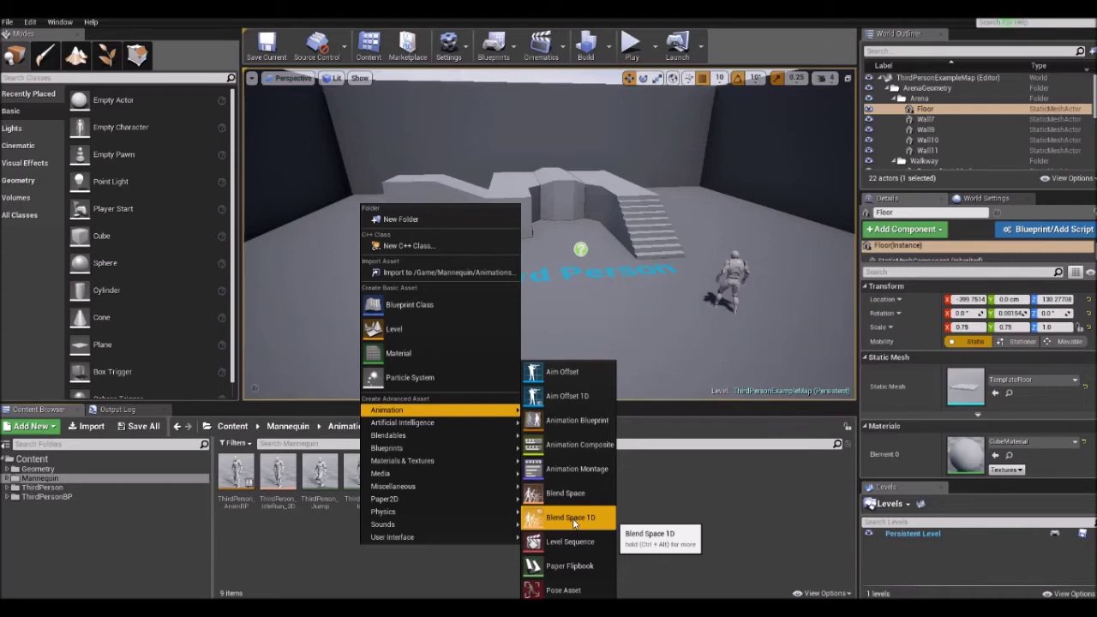
click(573, 519)
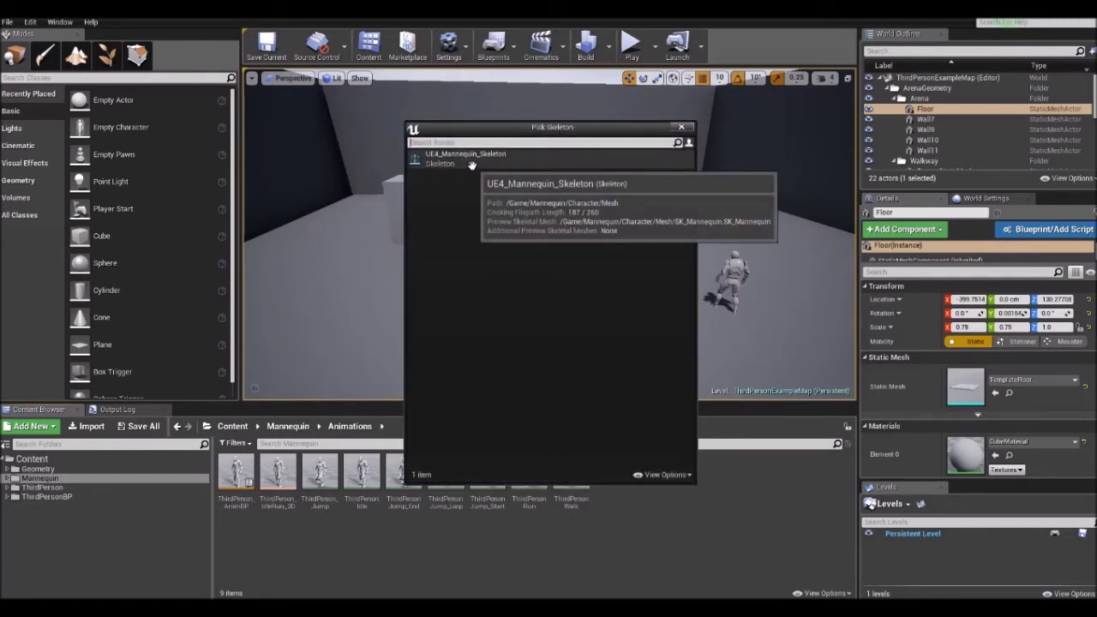
Base the blend space on UE4_Mannequin_Skeleton, name it BS_test_1D, and open it.
click(472, 164)
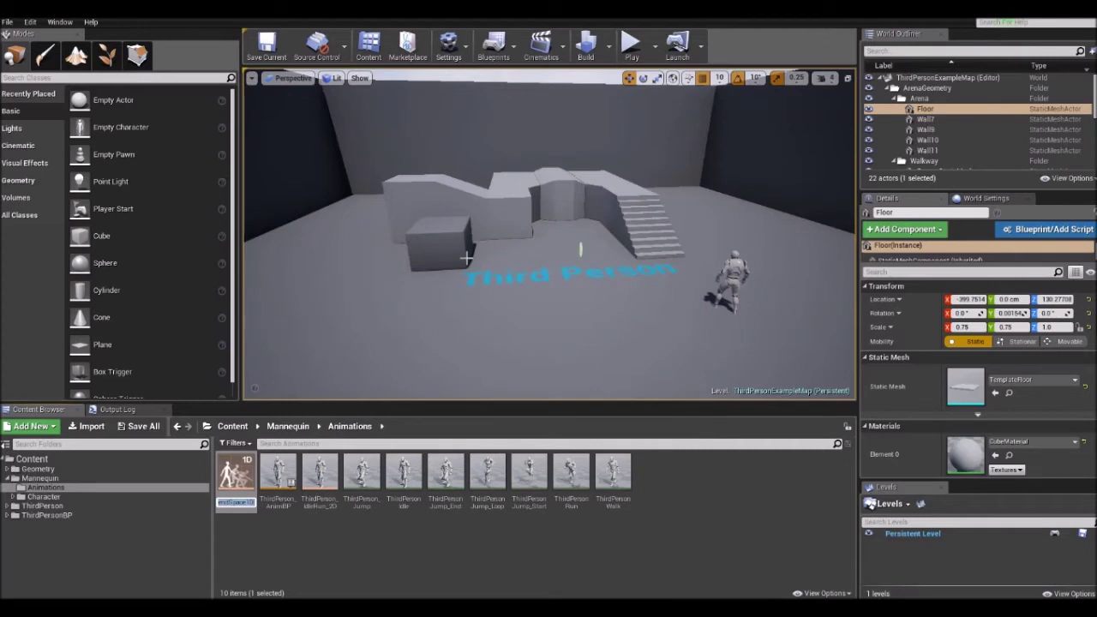
text(BS)
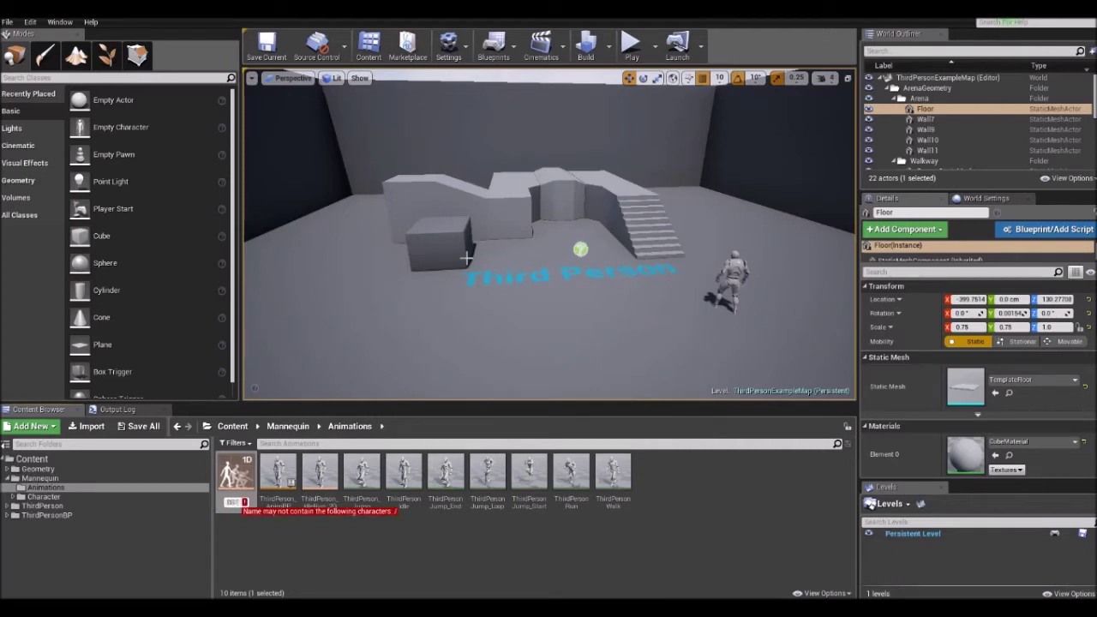
text(_)
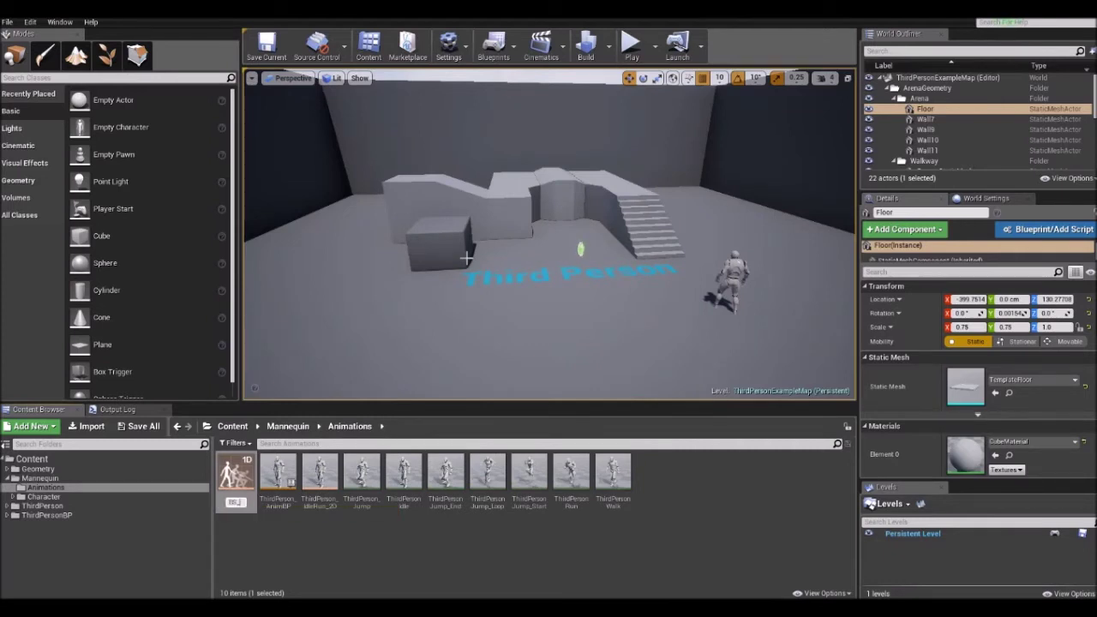
text(Jog_1D)
key(Return)
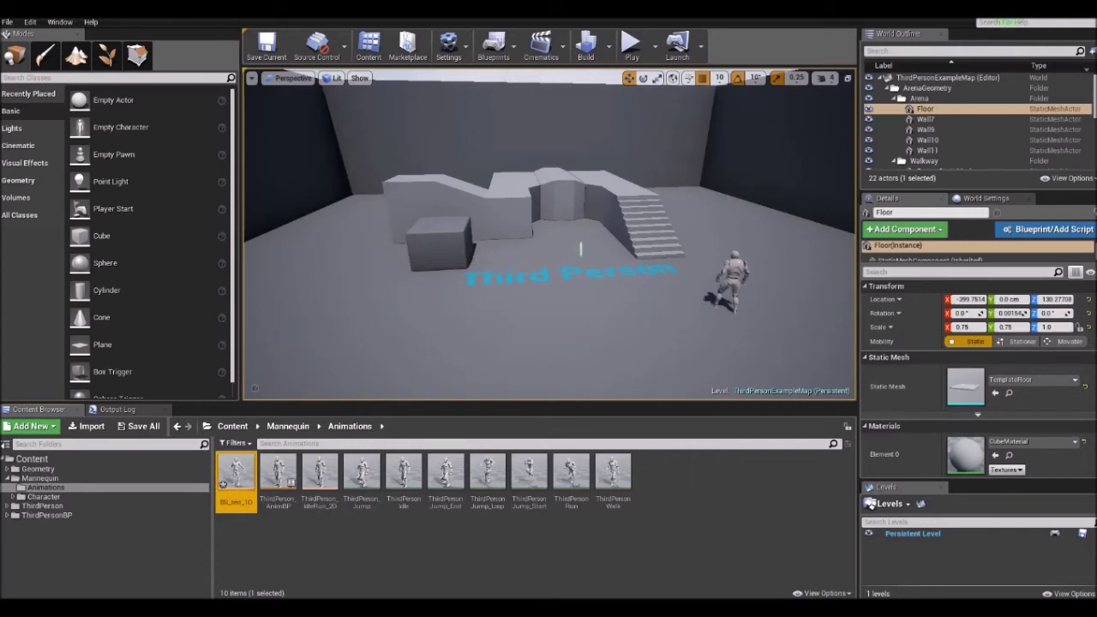
double_click(238, 473)
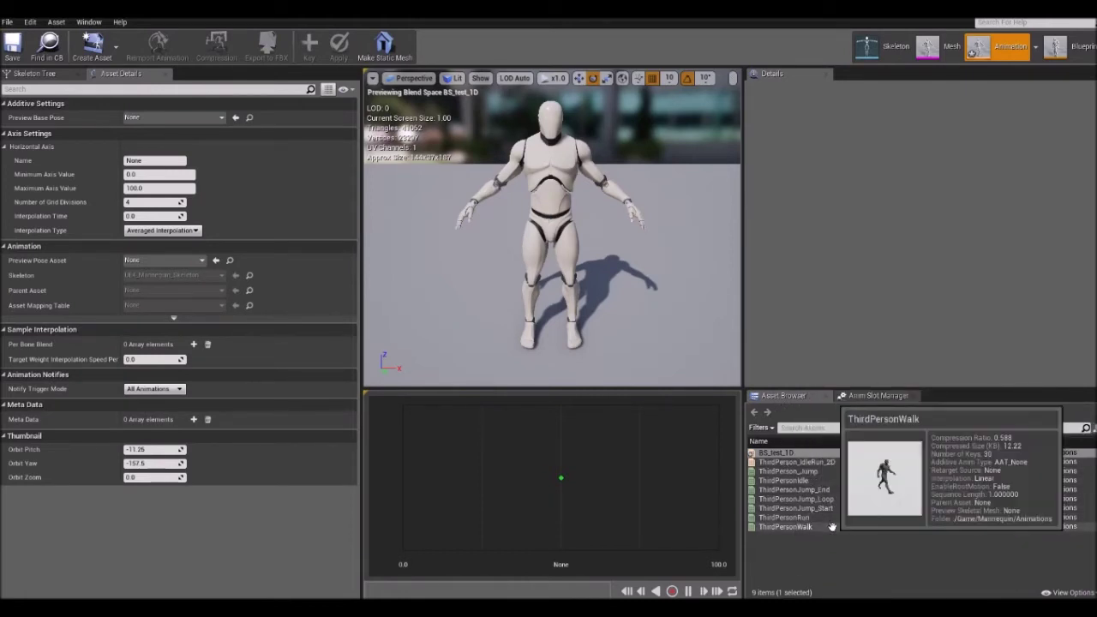
Place Idle at the axis start and Walk as a sample, then scrub the preview between walking and running.
drag(827, 479, 404, 481)
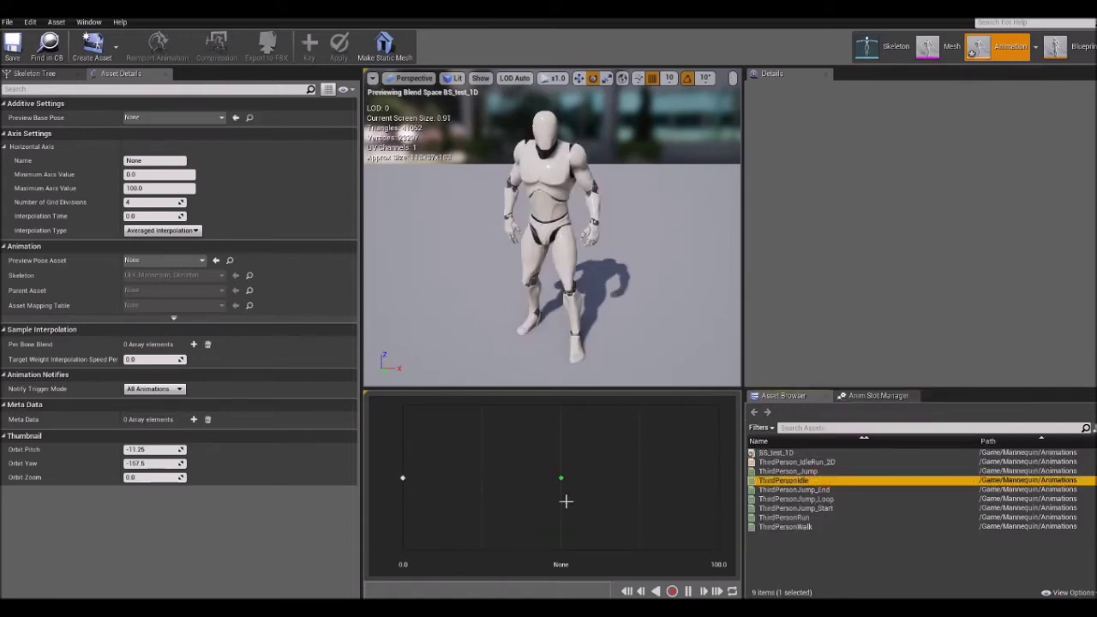
drag(814, 526, 718, 477)
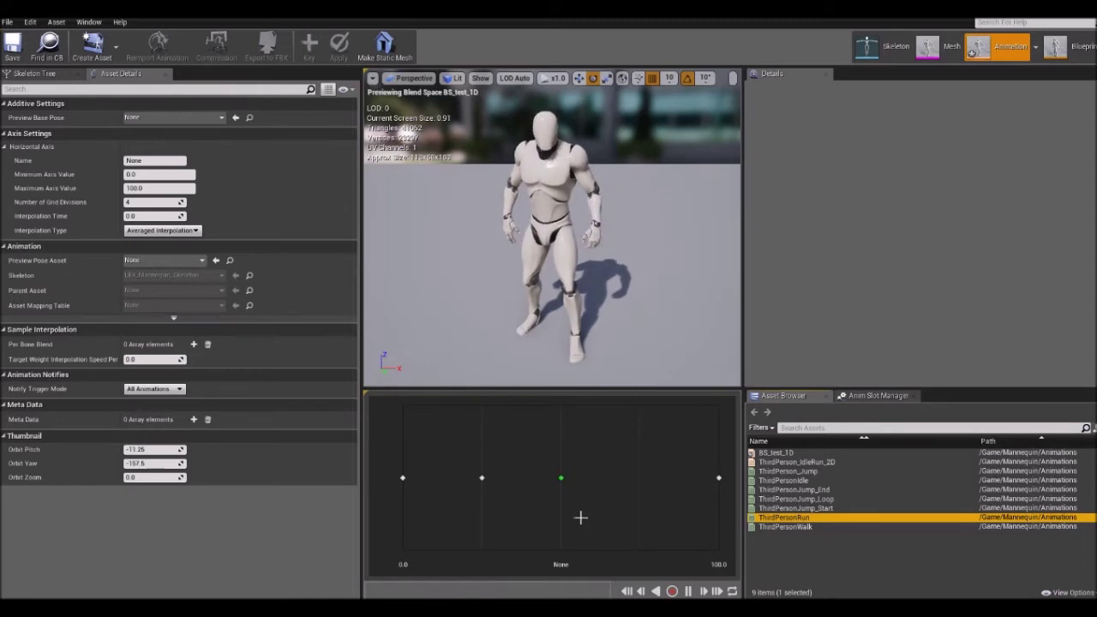
click(505, 485)
mouse_move(506, 486)
mouse_down()
mouse_move(428, 477)
mouse_move(673, 481)
mouse_move(418, 482)
mouse_move(693, 482)
mouse_move(433, 482)
mouse_move(636, 485)
mouse_up()
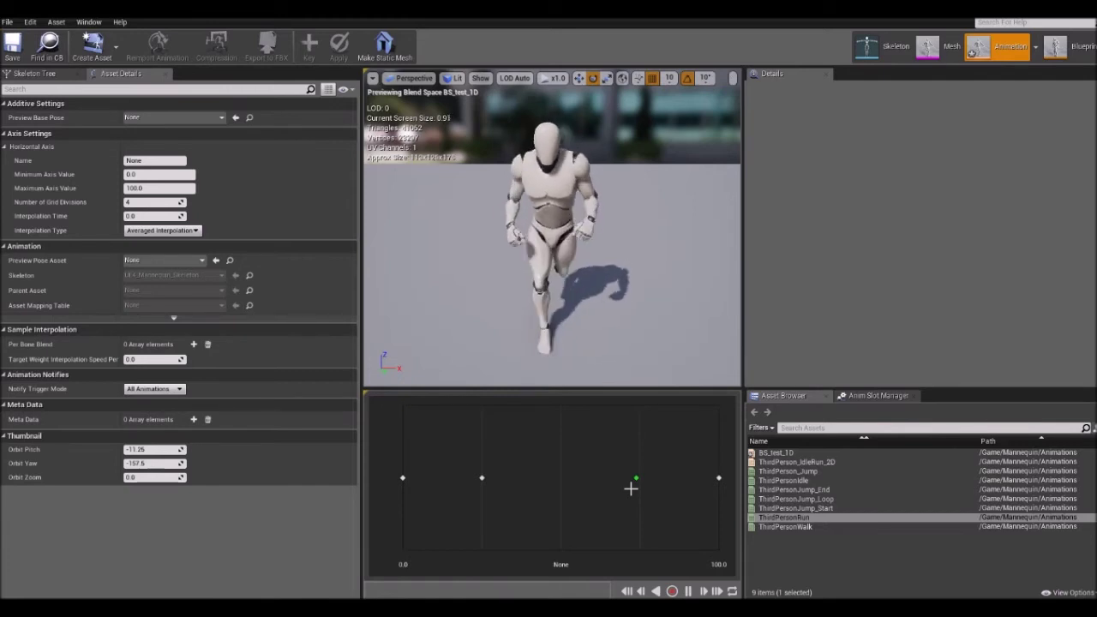
mouse_move(631, 488)
mouse_down()
mouse_move(629, 476)
mouse_move(557, 483)
mouse_move(594, 477)
mouse_up()
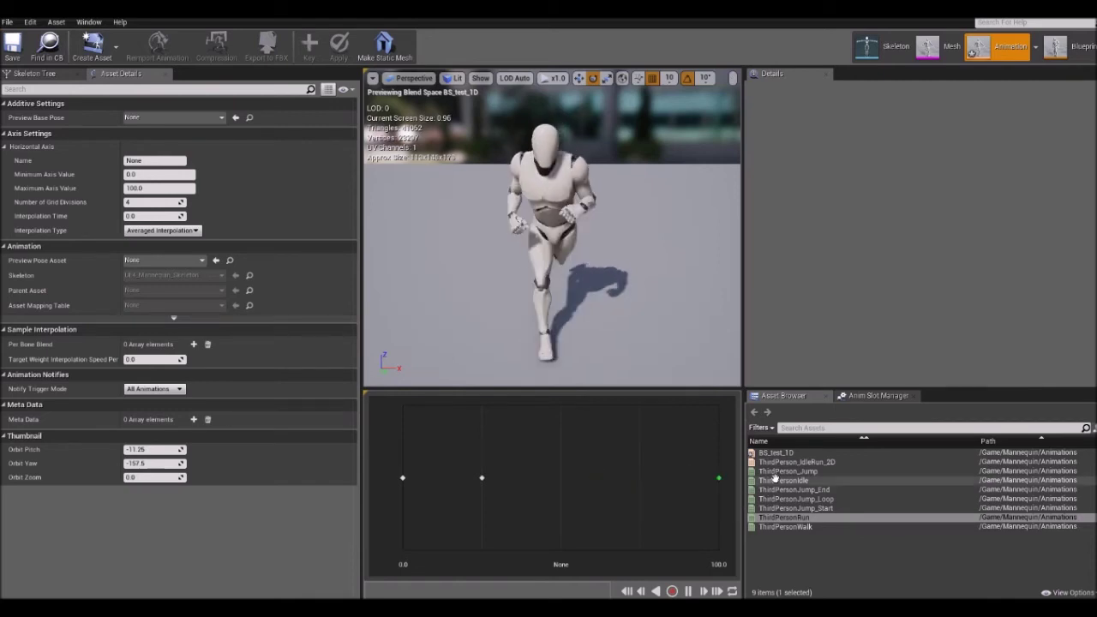
mouse_move(775, 478)
mouse_move(721, 479)
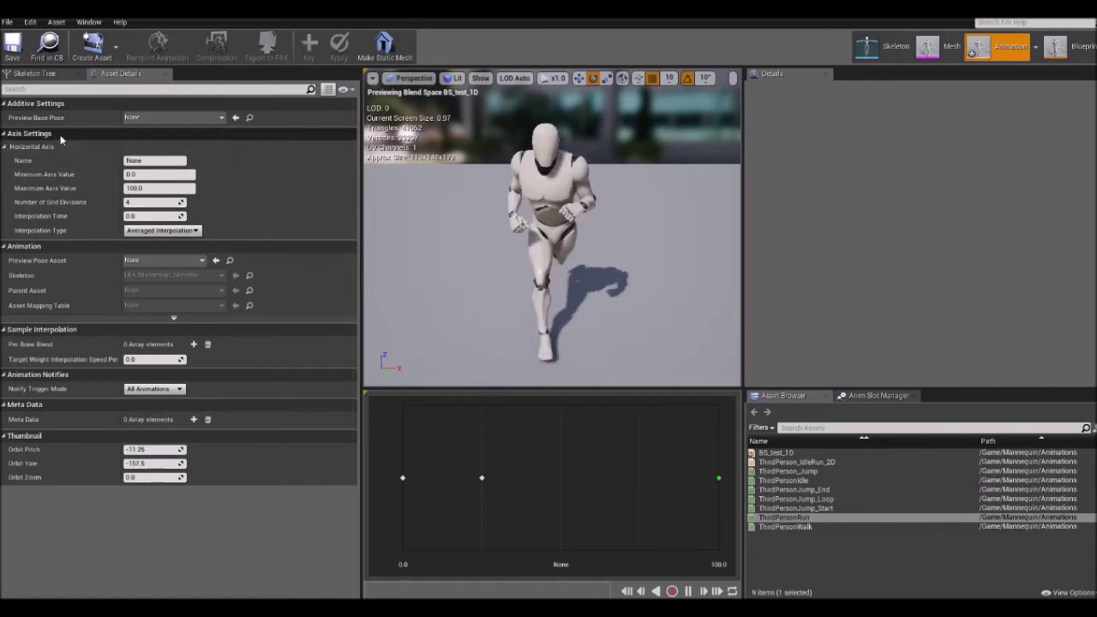
Name the horizontal axis Speed and set its maximum axis value to 400.
click(147, 161)
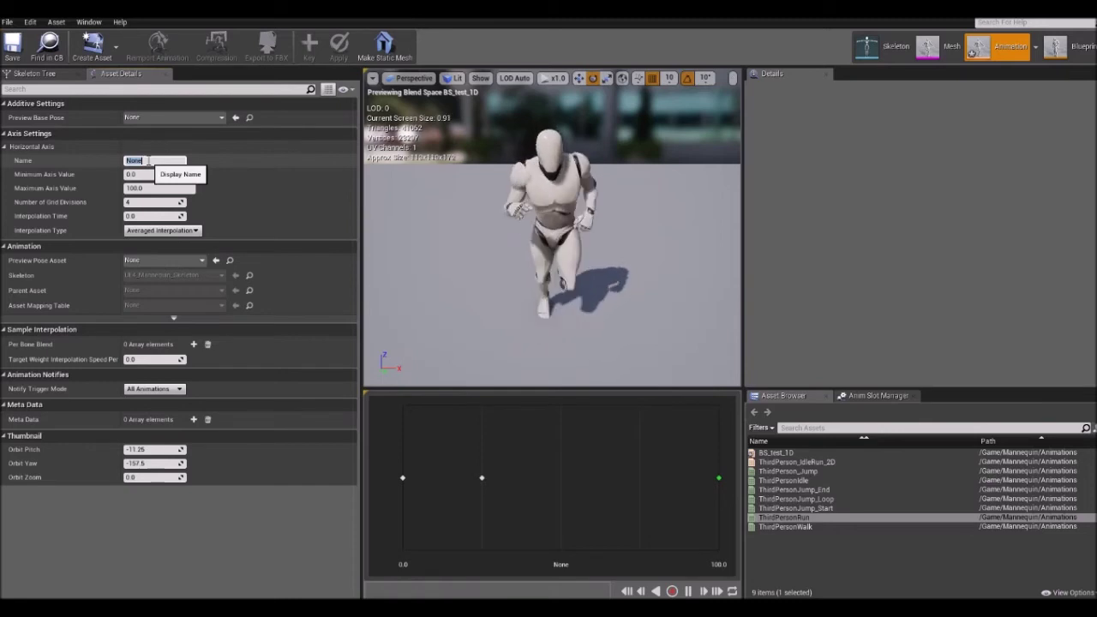
text(Sp)
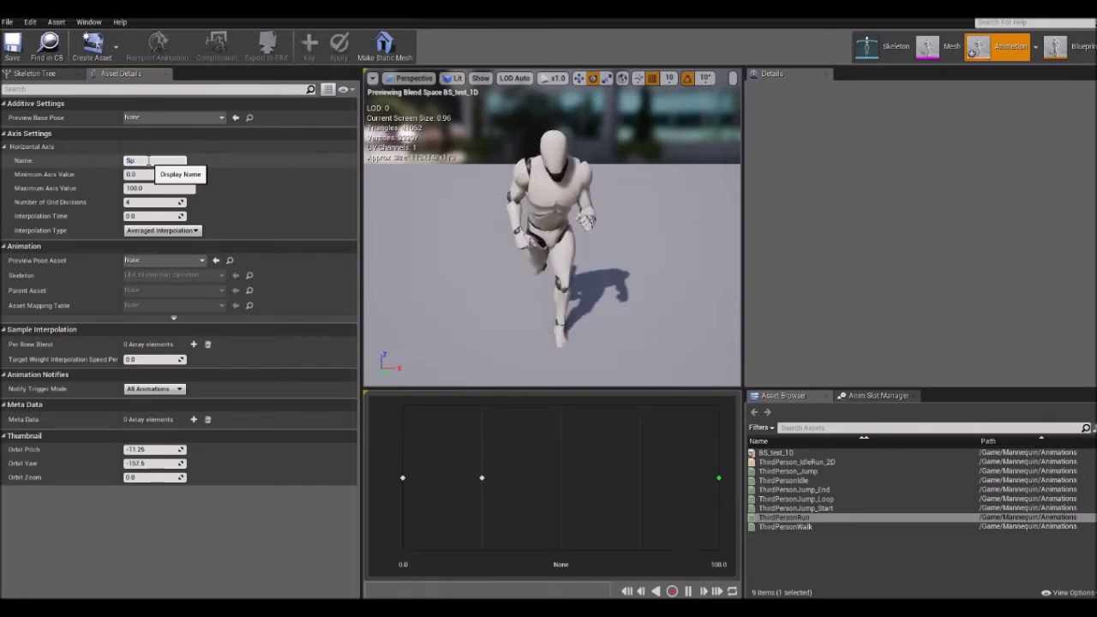
text(eed)
key(Return)
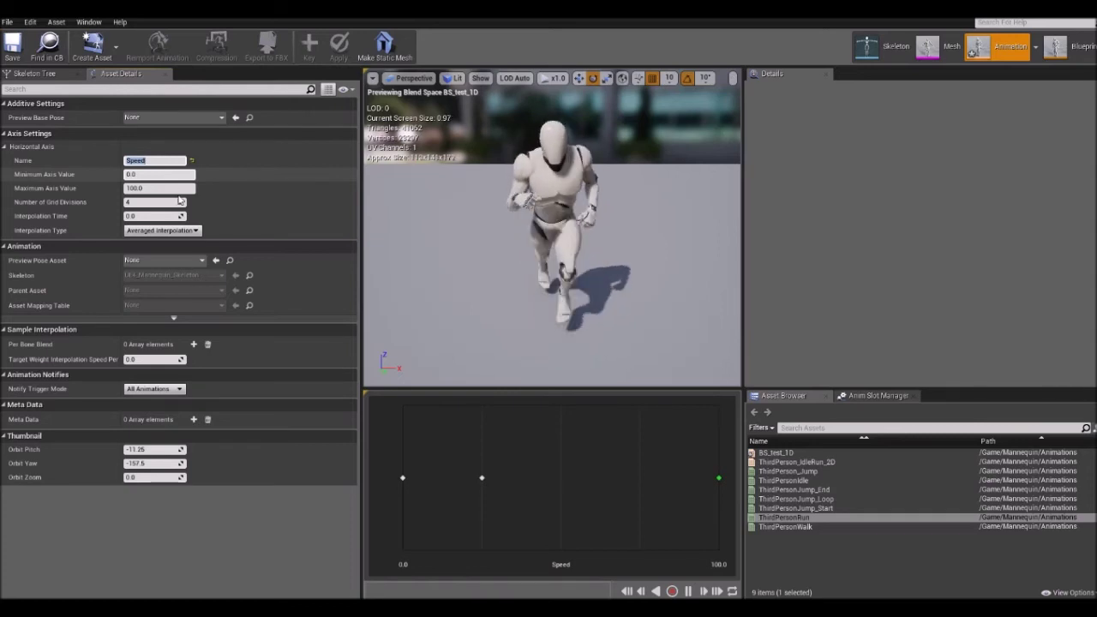
click(176, 188)
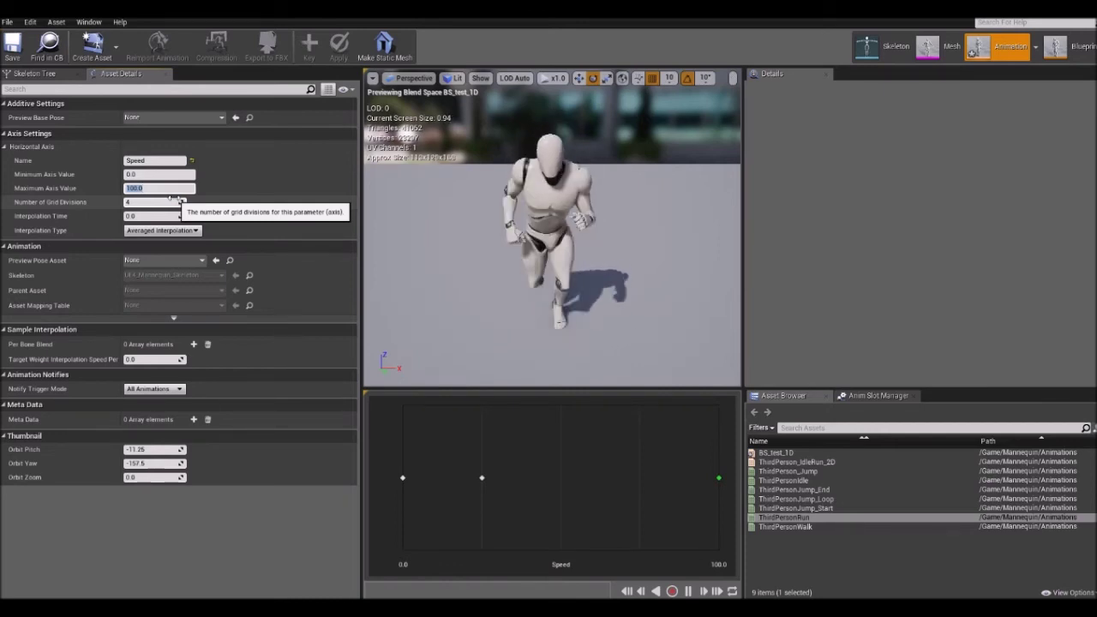
text(400)
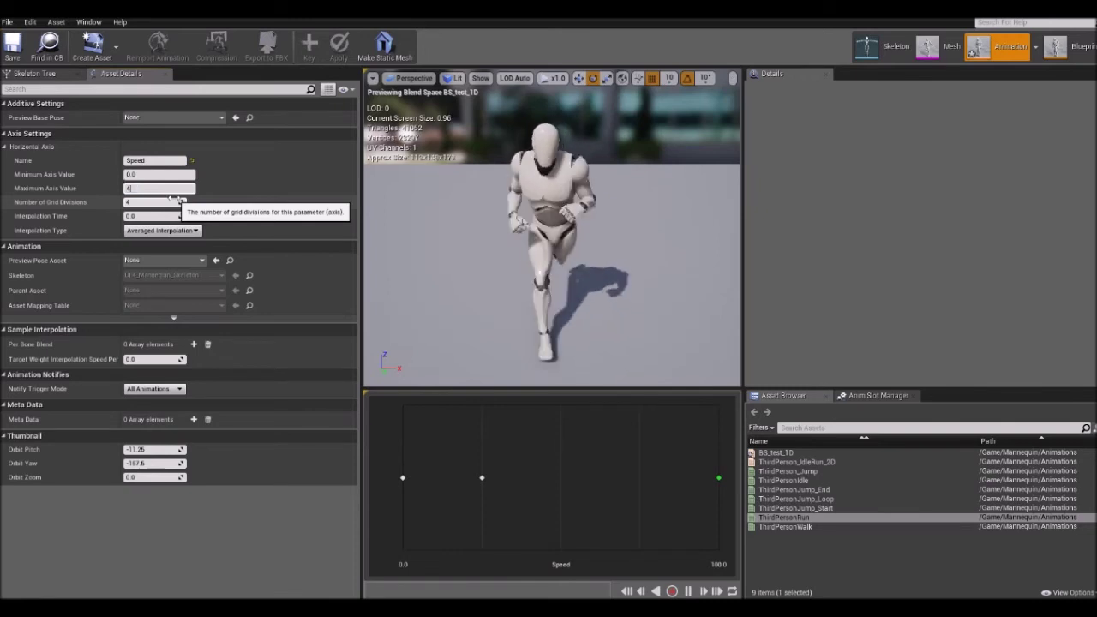
key(Return)
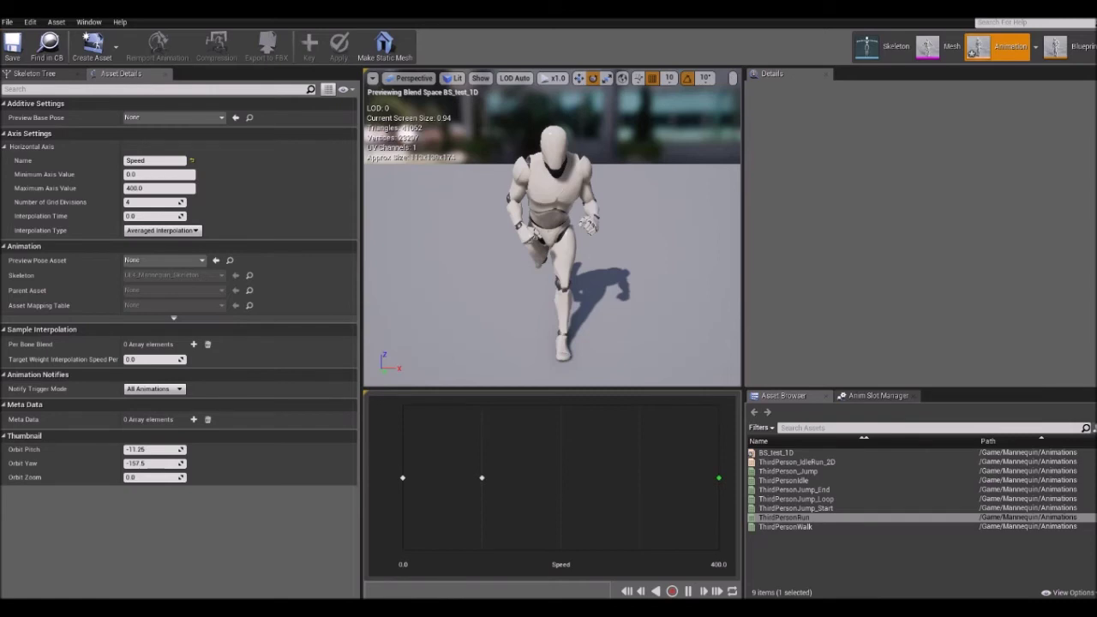
Close BS_test_1D and open the ThirdPerson_AnimBP event graph at the Update Animation event.
mouse_move(517, 554)
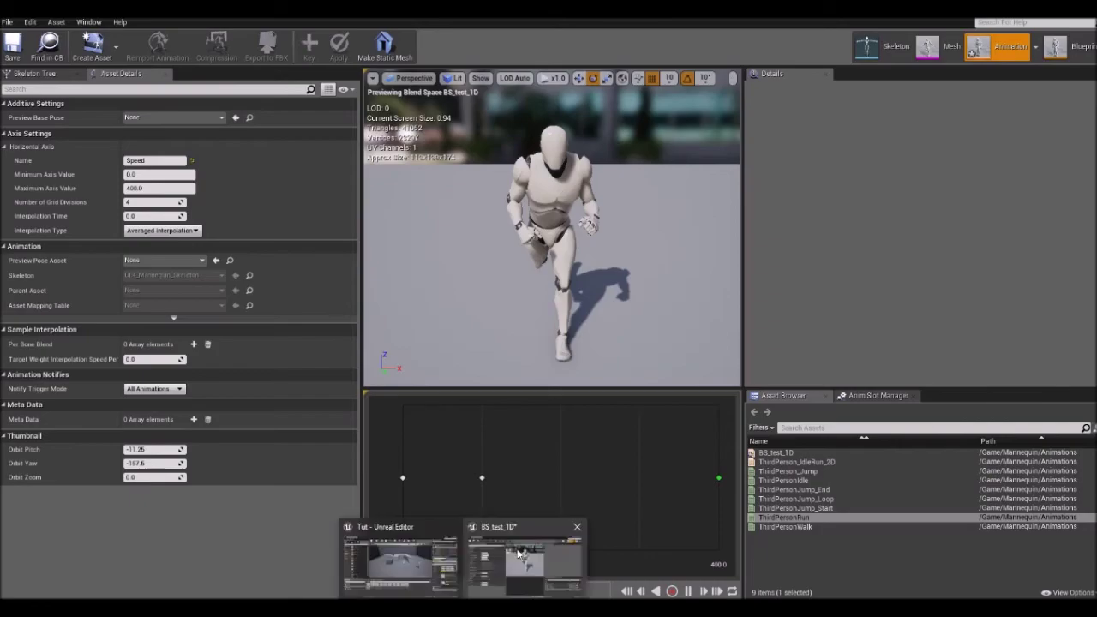
click(577, 528)
double_click(276, 474)
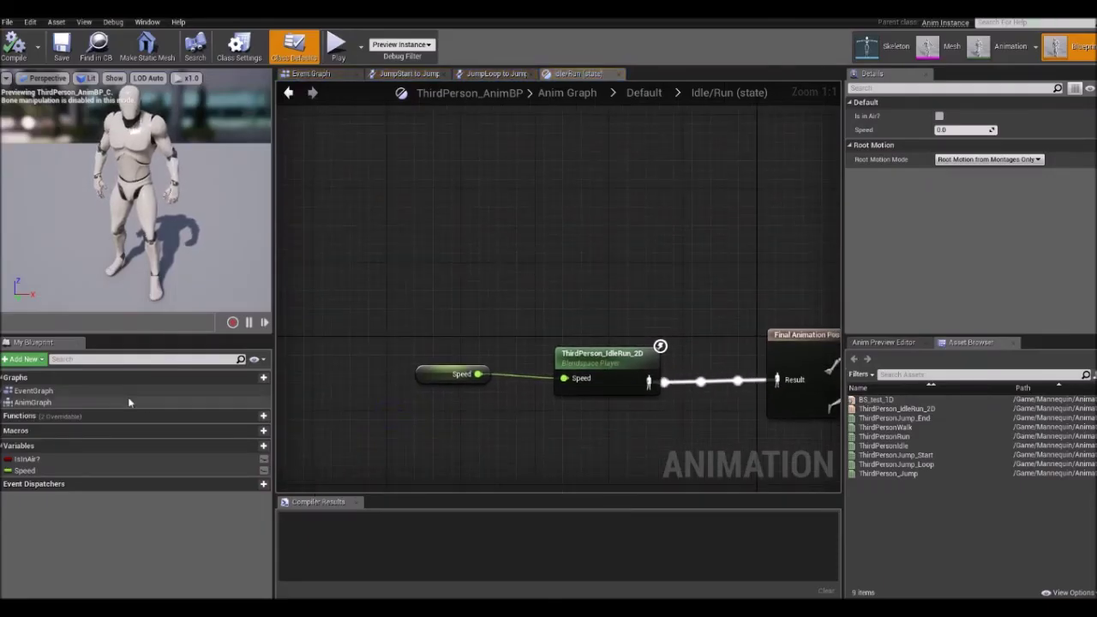
double_click(90, 390)
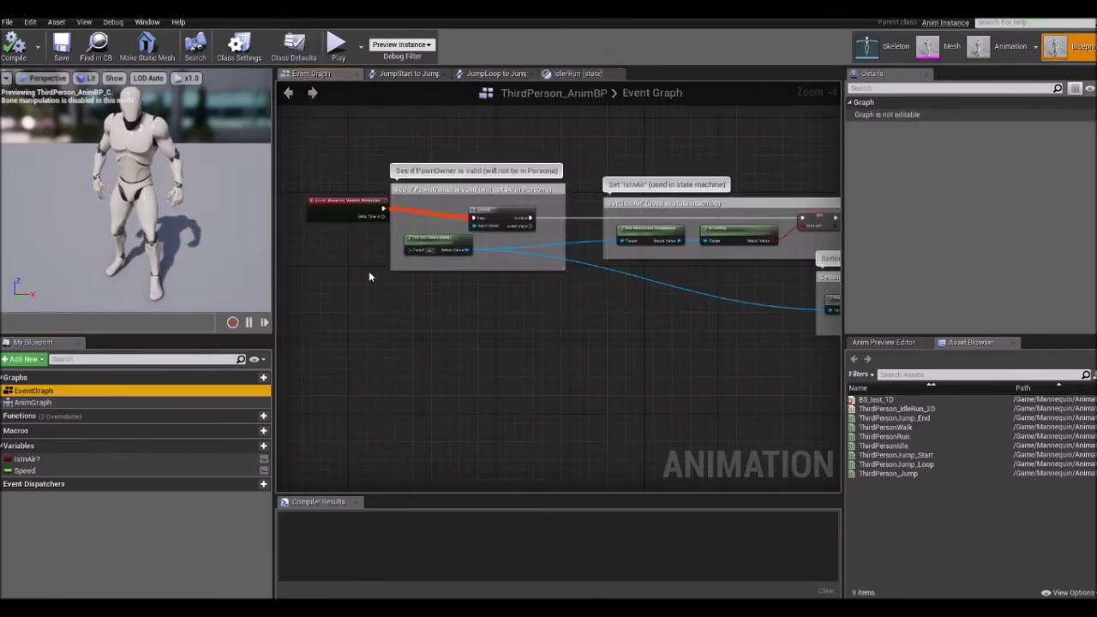
click(333, 216)
Pan to the 'Setting Speed' group and inspect the Get Velocity and SET Speed nodes.
scroll(368, 272, up, 3)
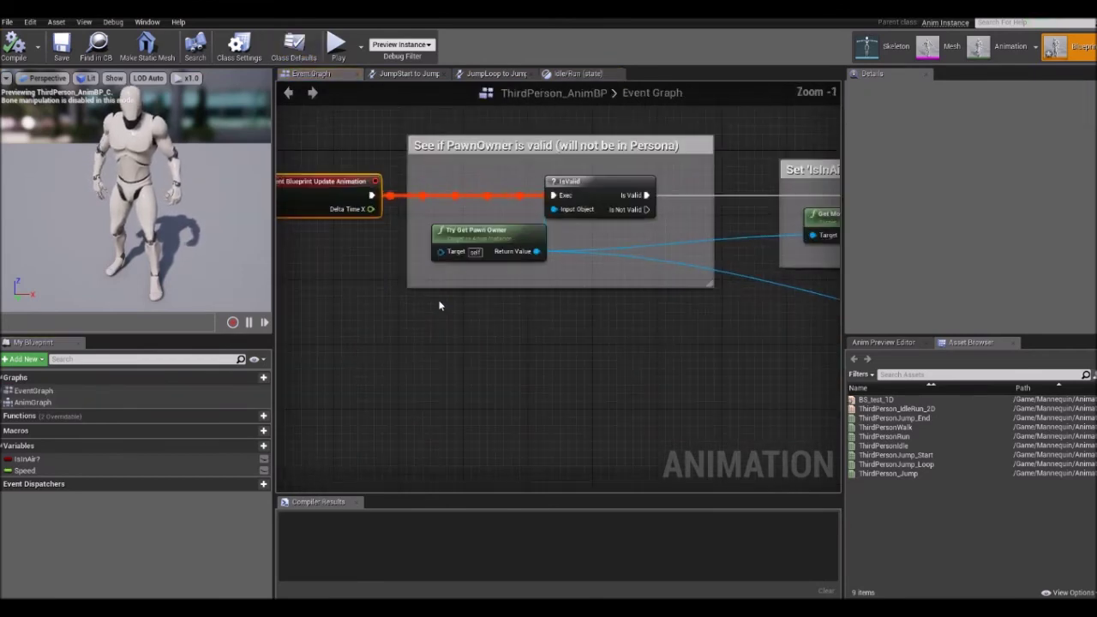
right_drag(460, 303, 485, 277)
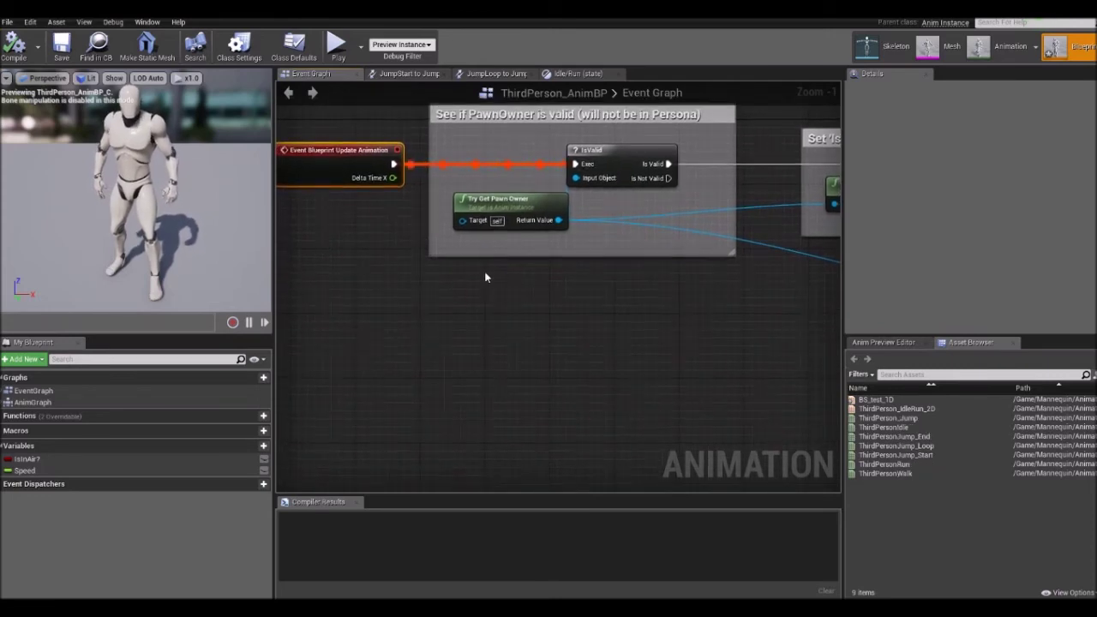
right_drag(533, 274, 376, 256)
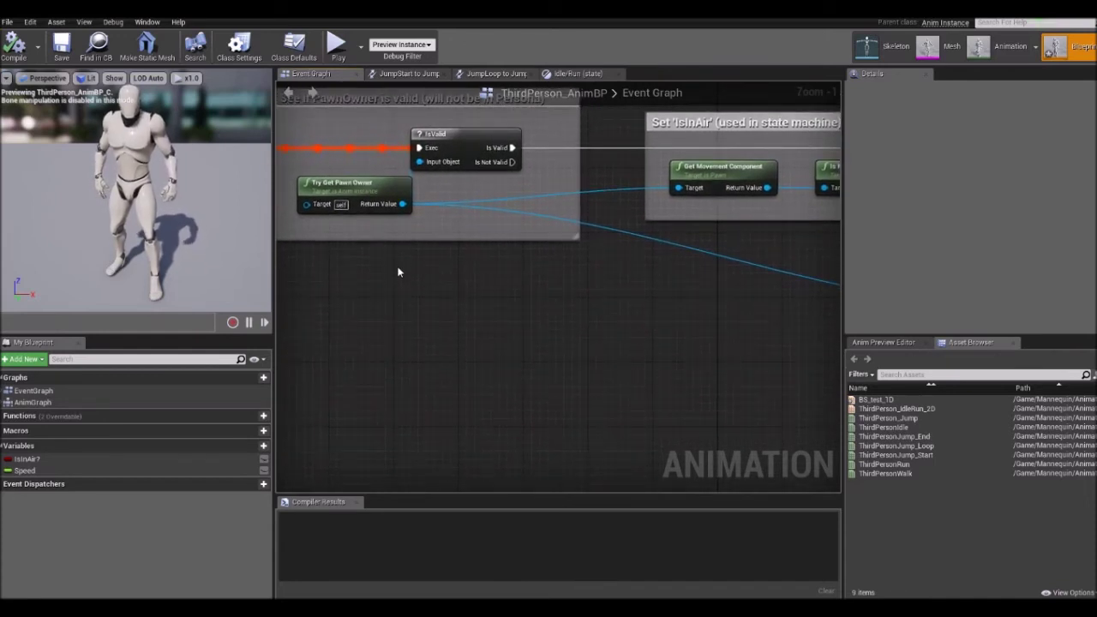
right_drag(336, 257, 337, 277)
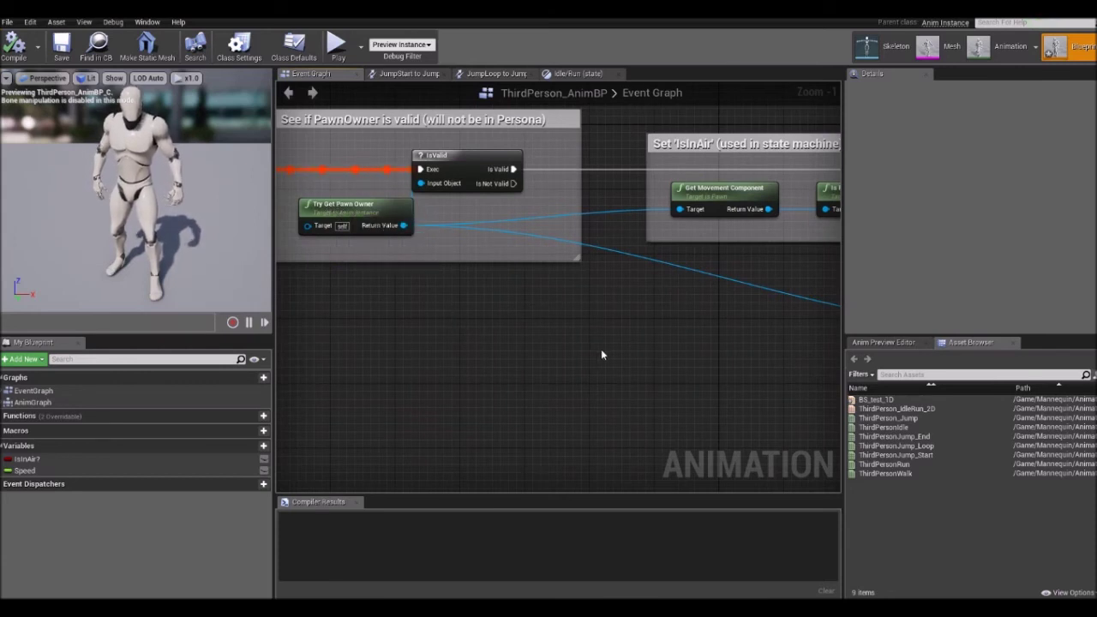
right_drag(637, 354, 623, 331)
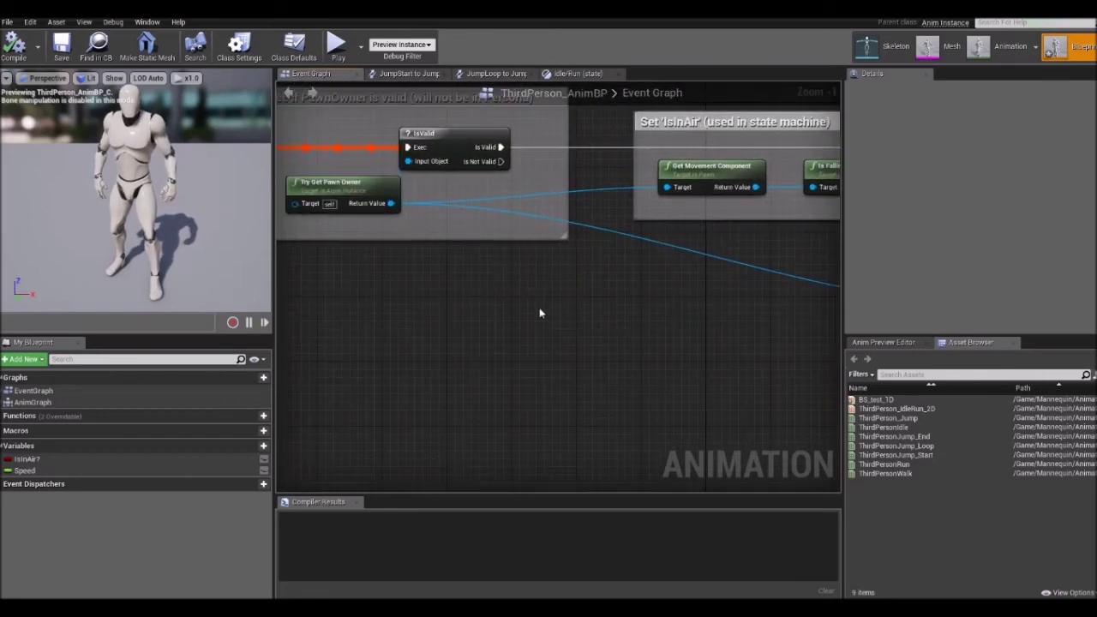
right_drag(633, 337, 384, 326)
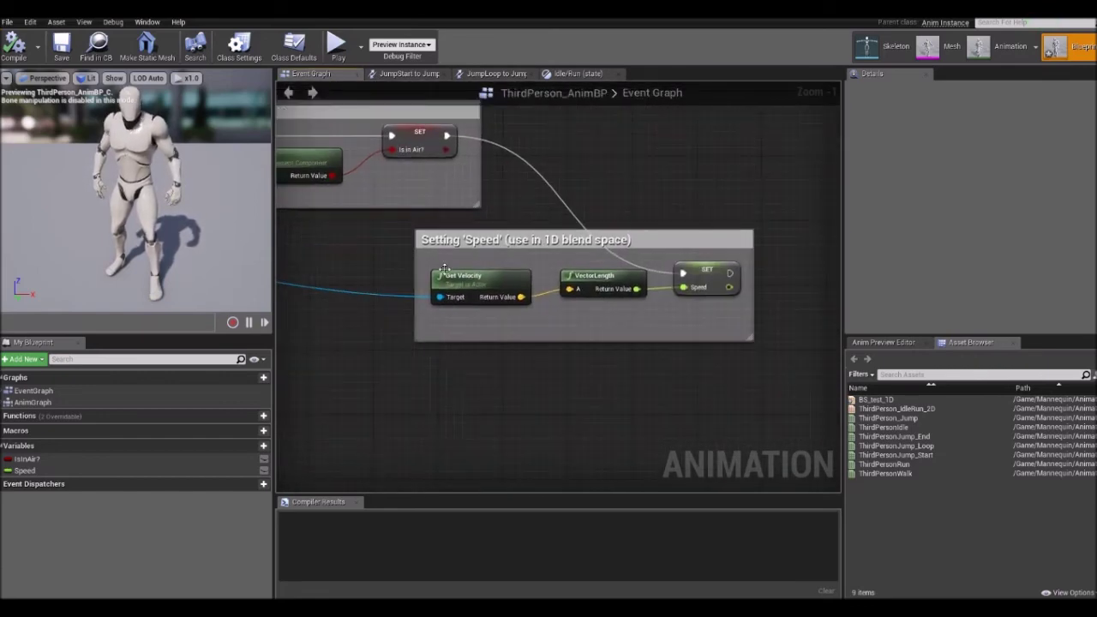
drag(494, 282, 493, 274)
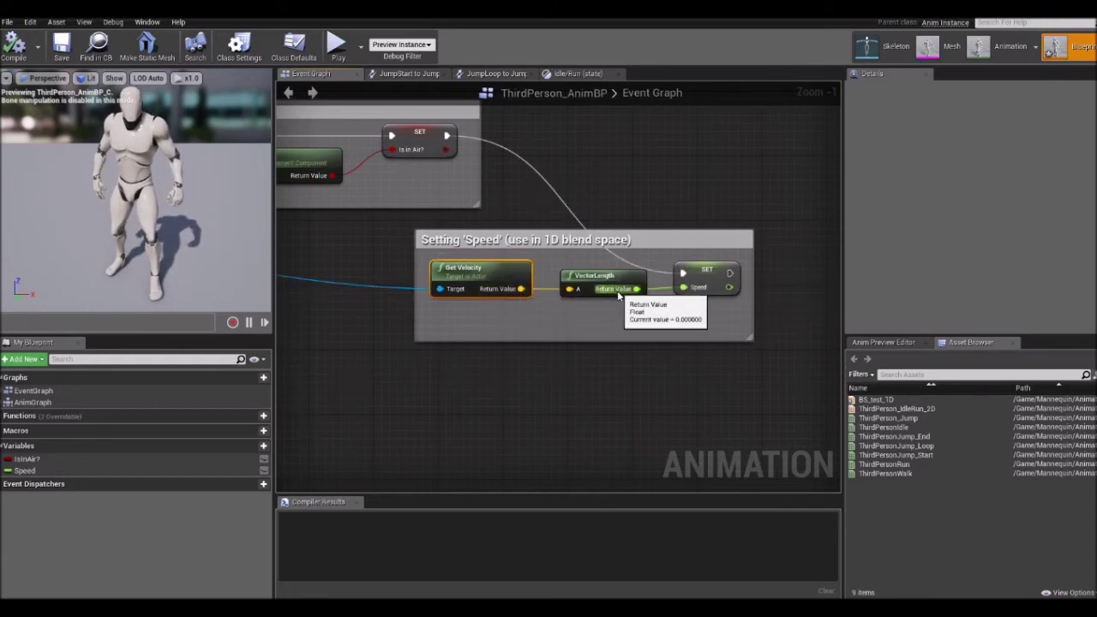
drag(706, 279, 708, 279)
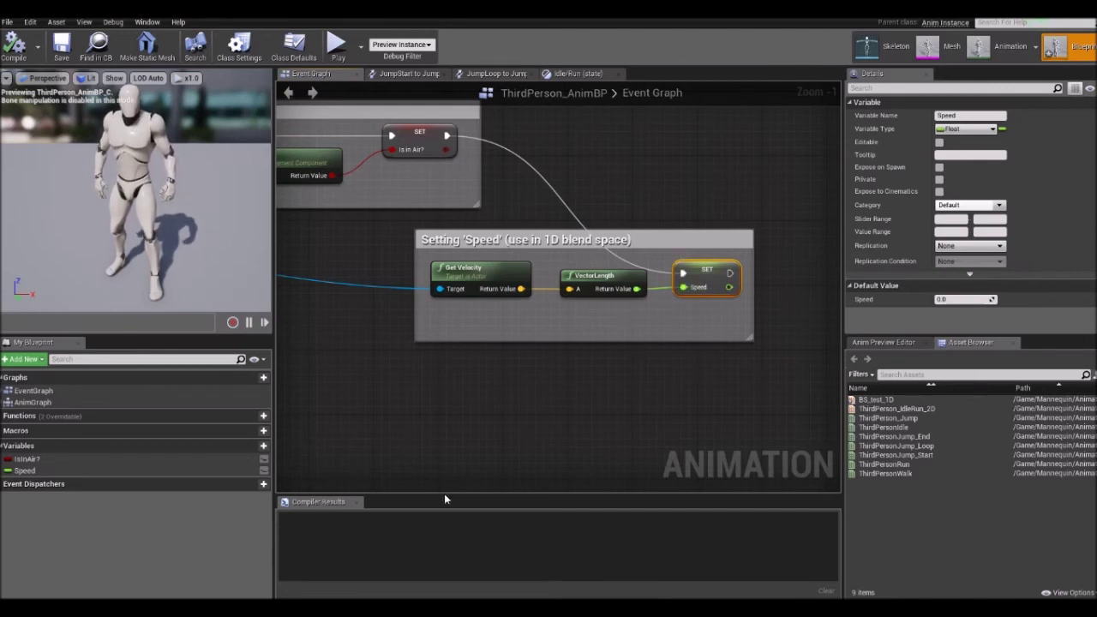
mouse_move(466, 610)
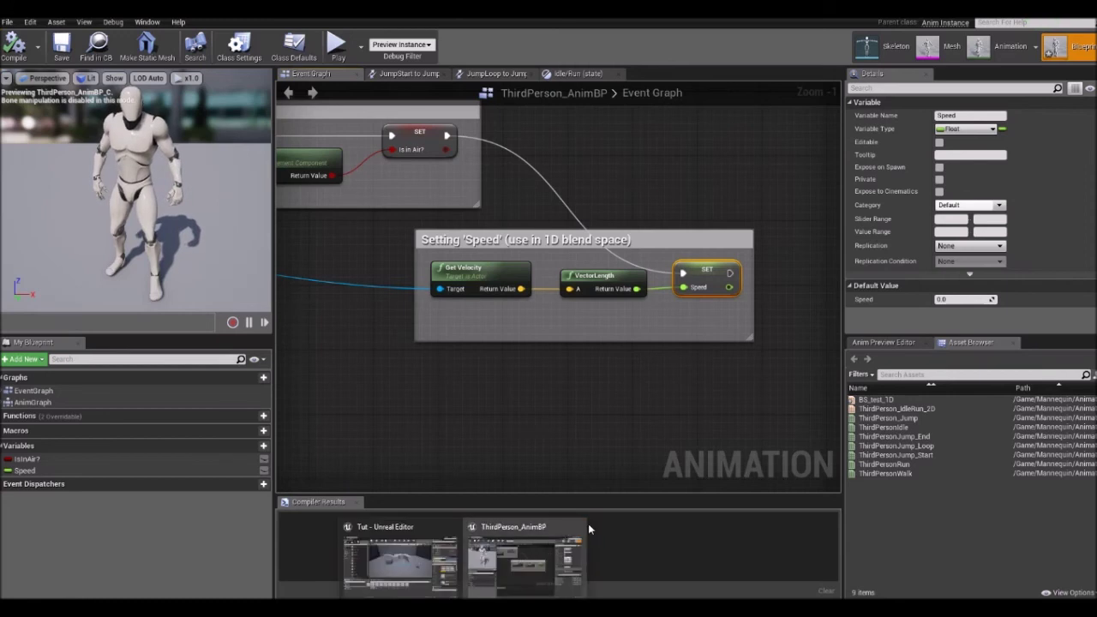
Open the Idle/Run state inside the AnimGraph's Default state machine and clear space.
double_click(94, 401)
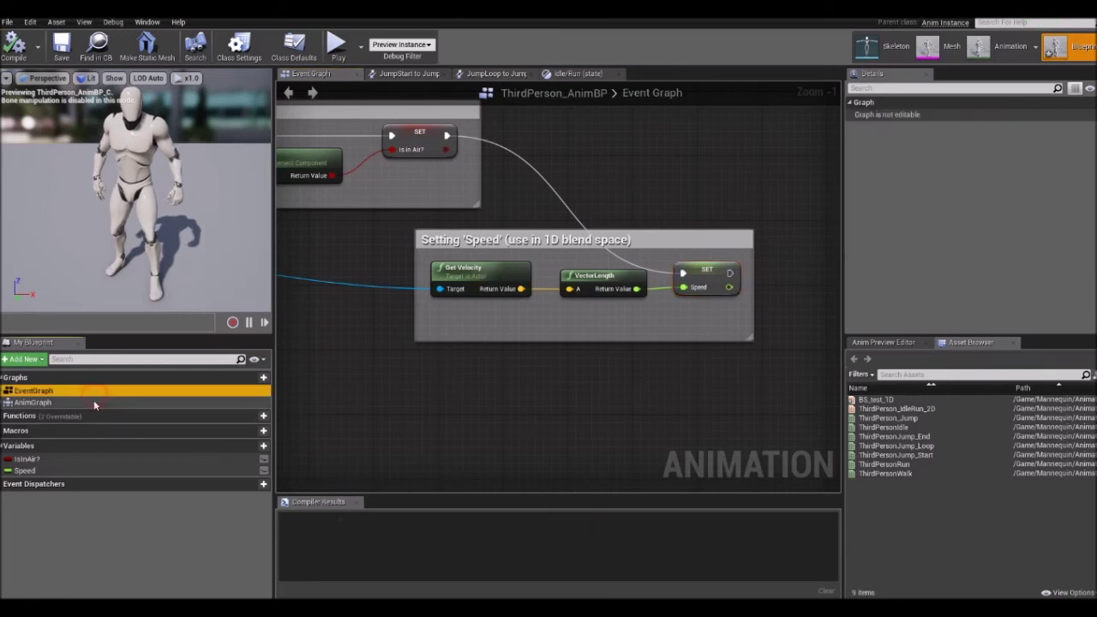
click(468, 335)
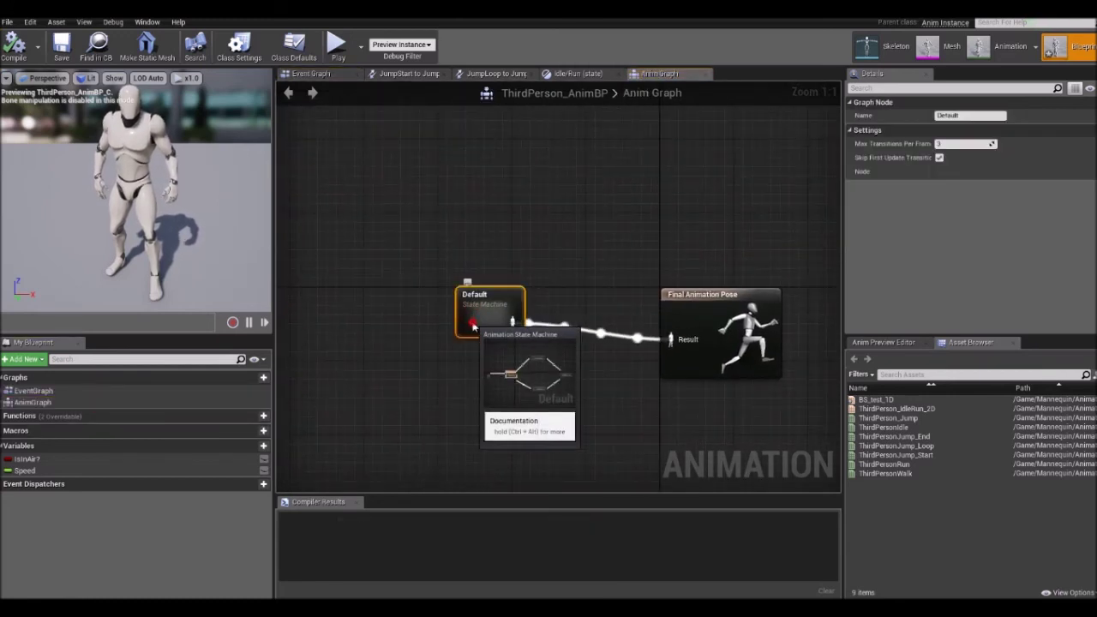
double_click(469, 330)
double_click(471, 320)
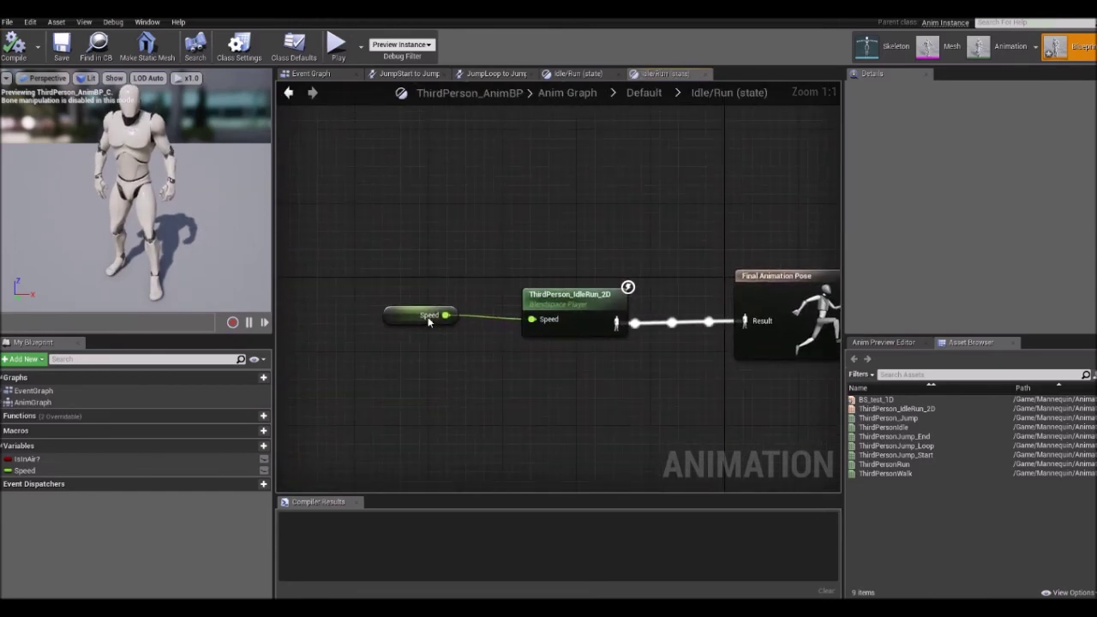
drag(412, 318, 404, 400)
click(557, 309)
right_drag(543, 277, 489, 225)
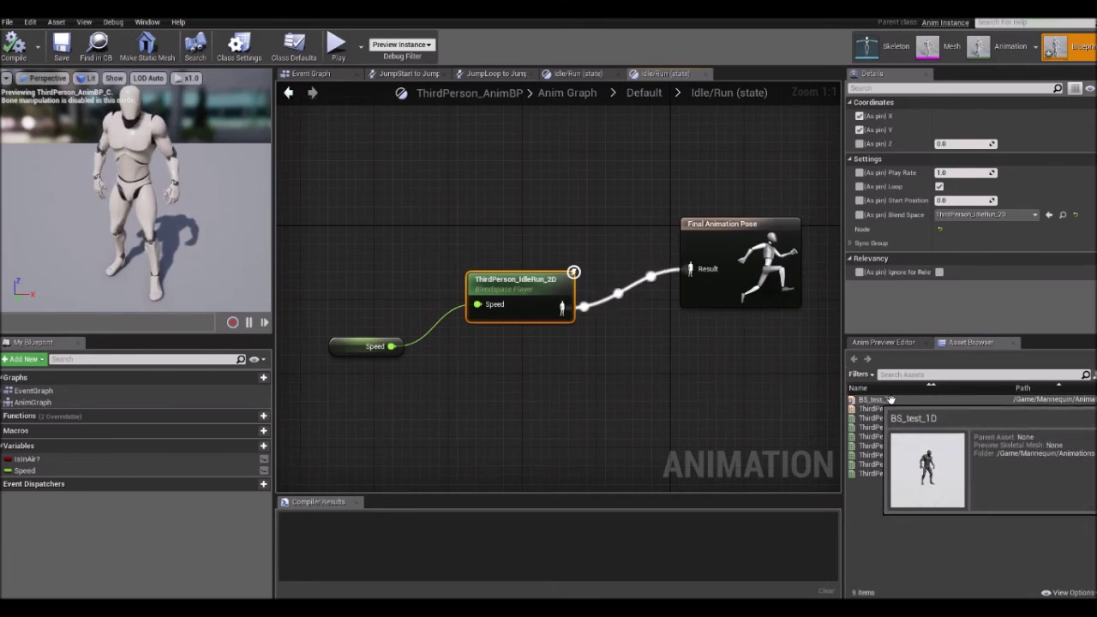
Add BS_test_1D driven by Speed, connect it to Final Animation Pose, and compile.
drag(883, 400, 523, 387)
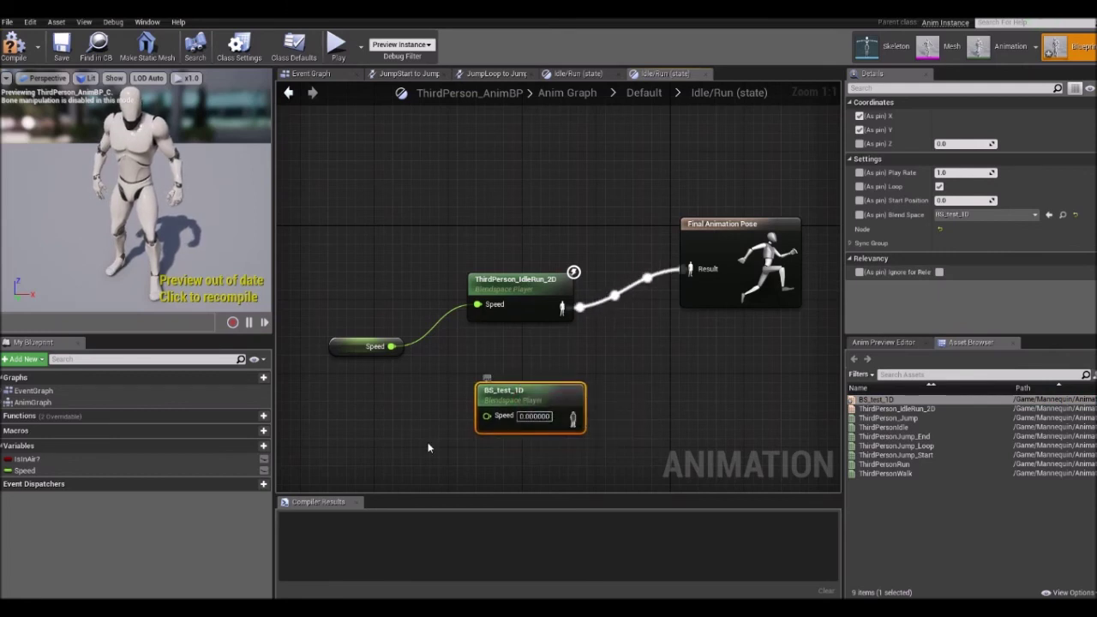
right_drag(428, 441, 428, 383)
ctrl+drag(24, 471, 493, 360)
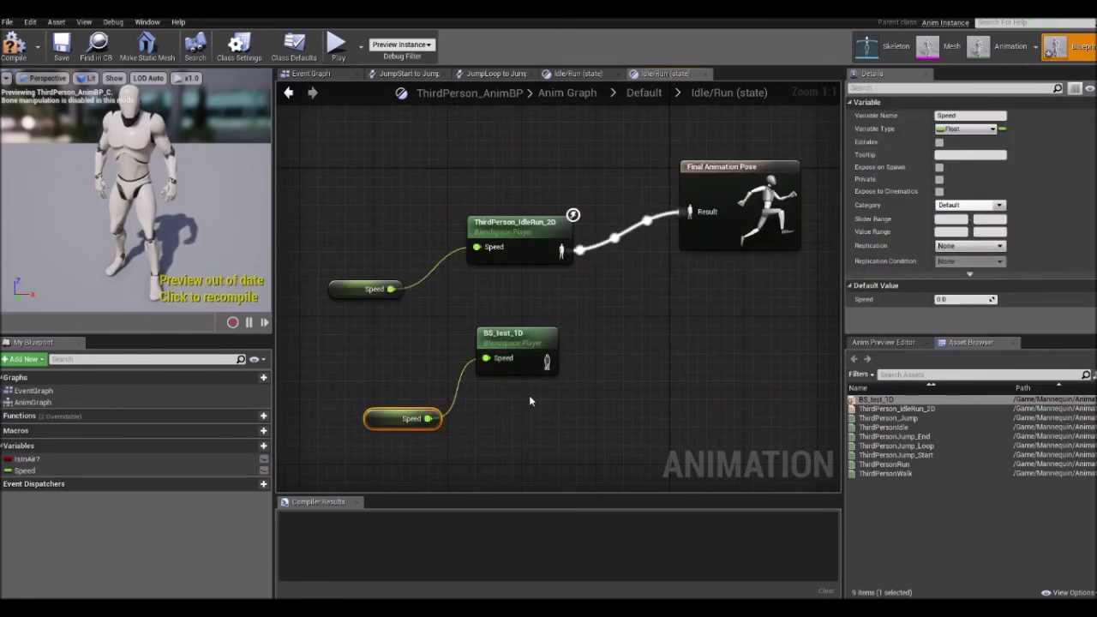
right_drag(528, 395, 475, 421)
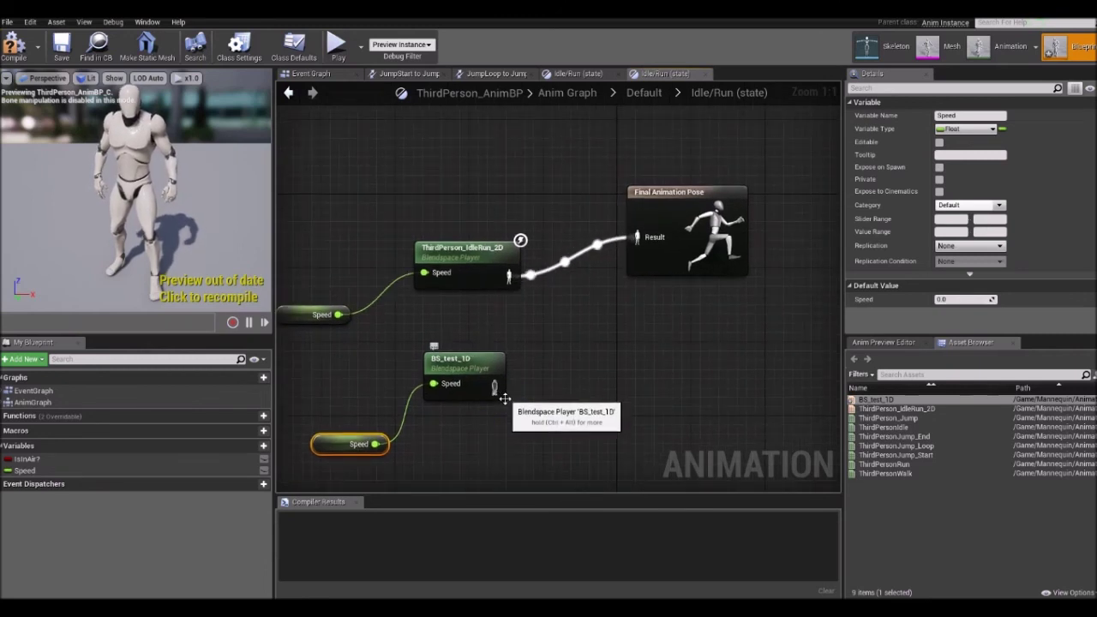
drag(497, 390, 644, 240)
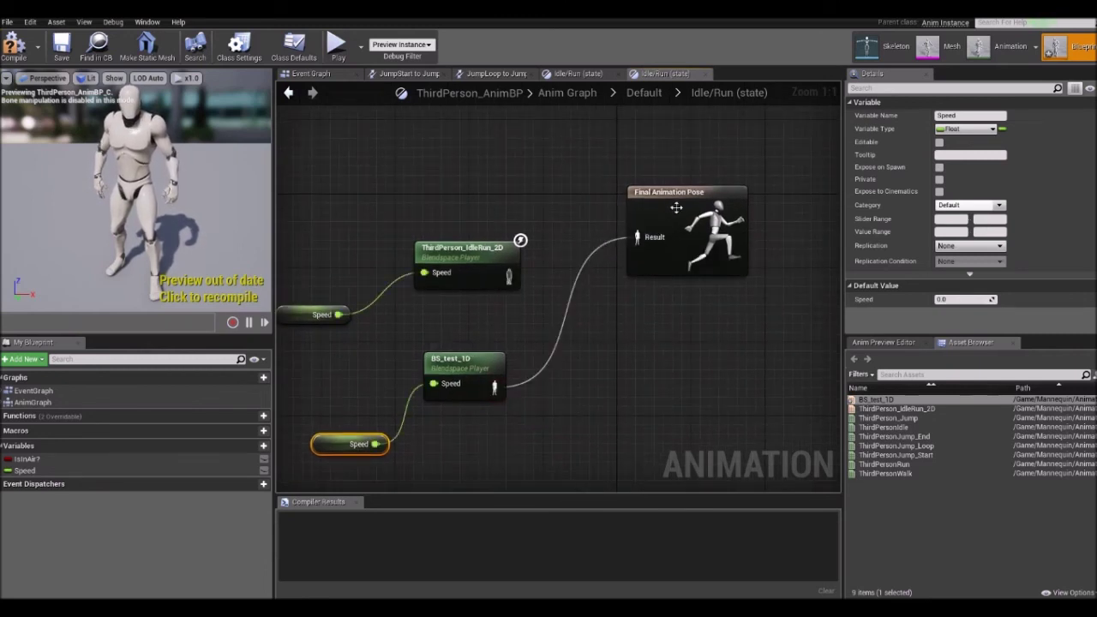
click(492, 325)
click(14, 44)
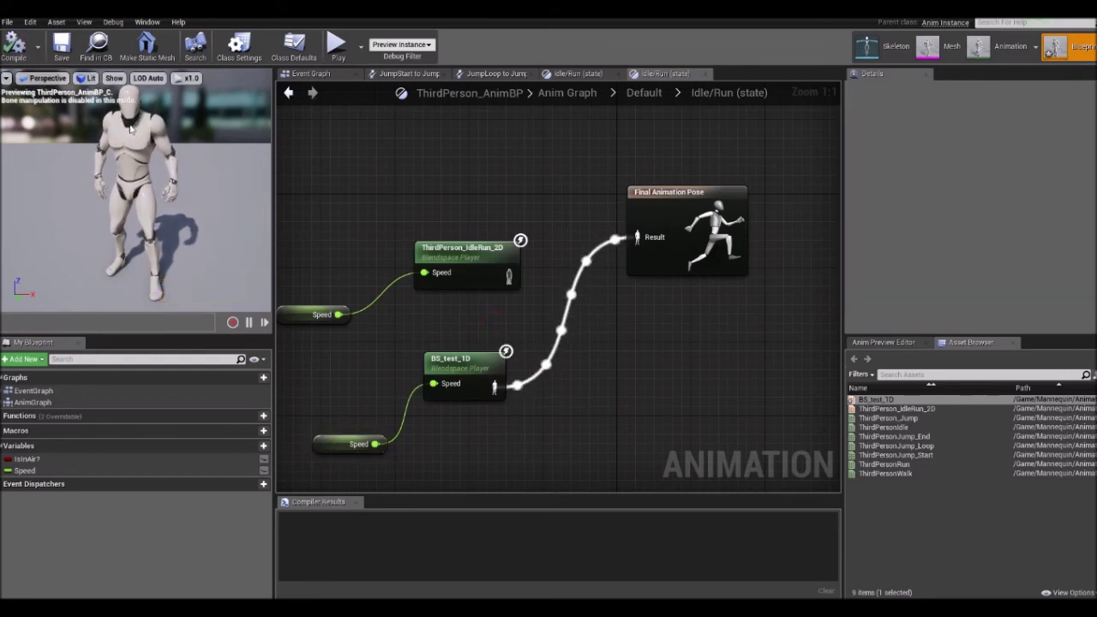
Return to the level editor showing ThirdPersonExampleMap.
mouse_move(463, 609)
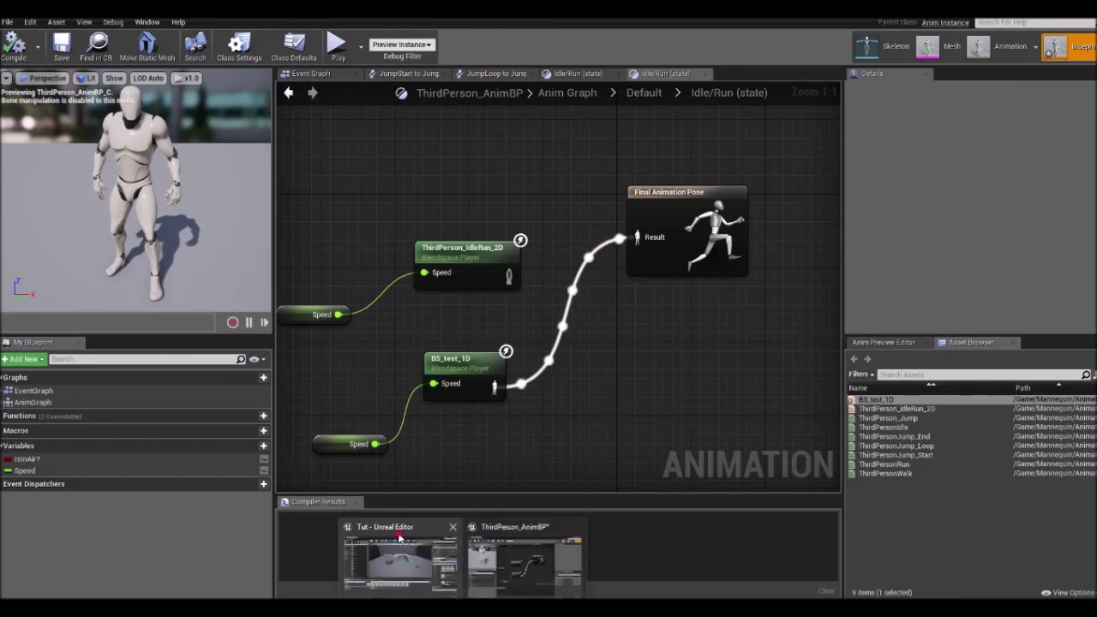
mouse_move(570, 538)
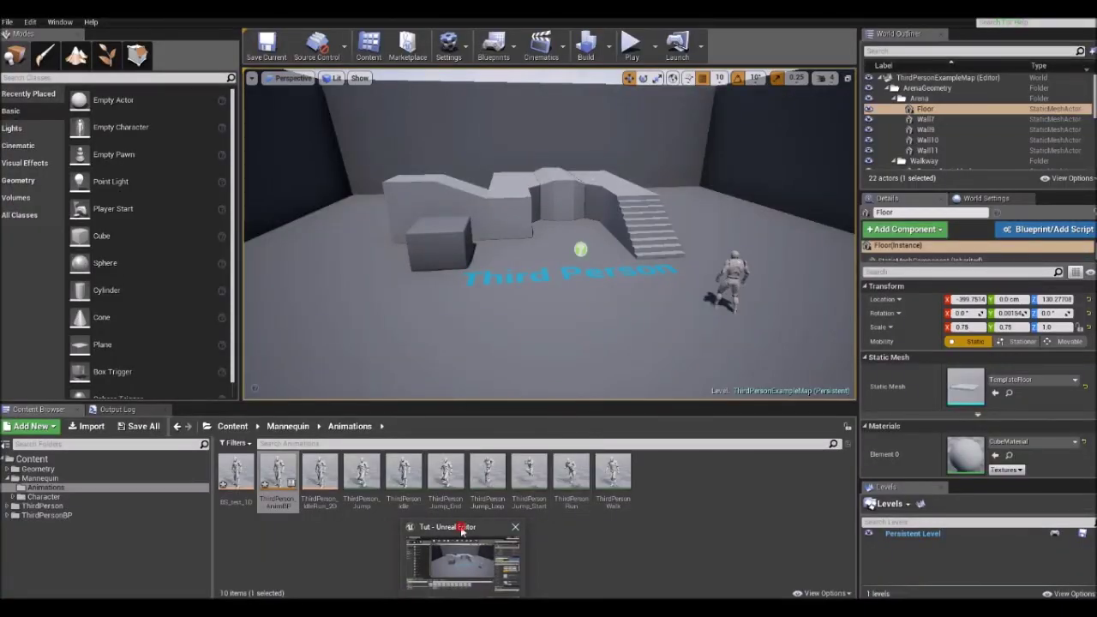
click(467, 557)
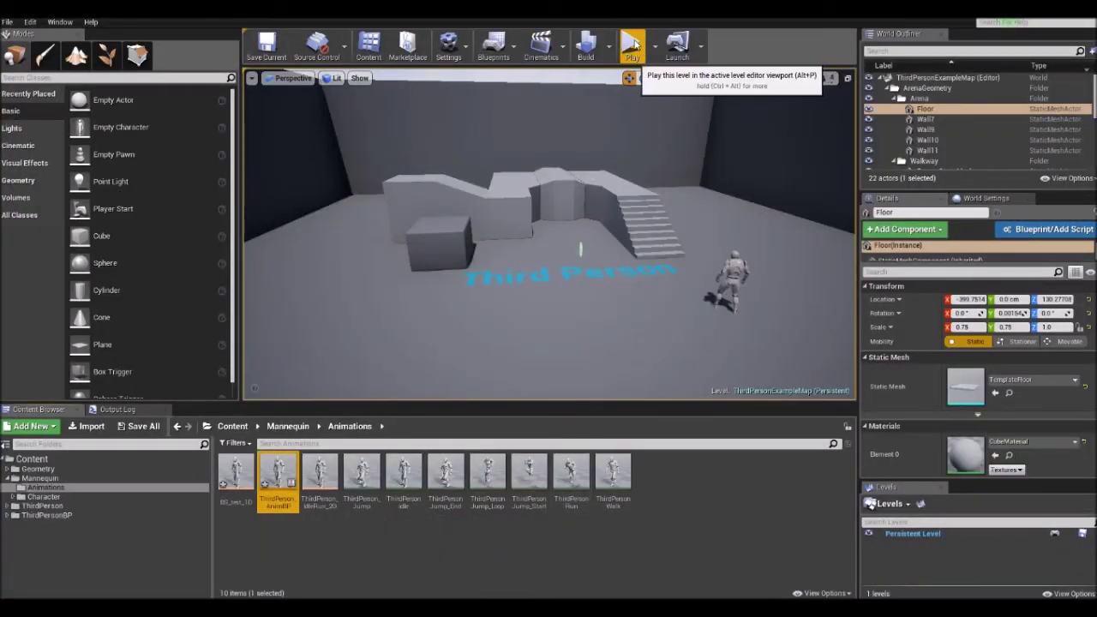
Play-test the map, running and stopping the mannequin to check the blend, then end play.
click(634, 45)
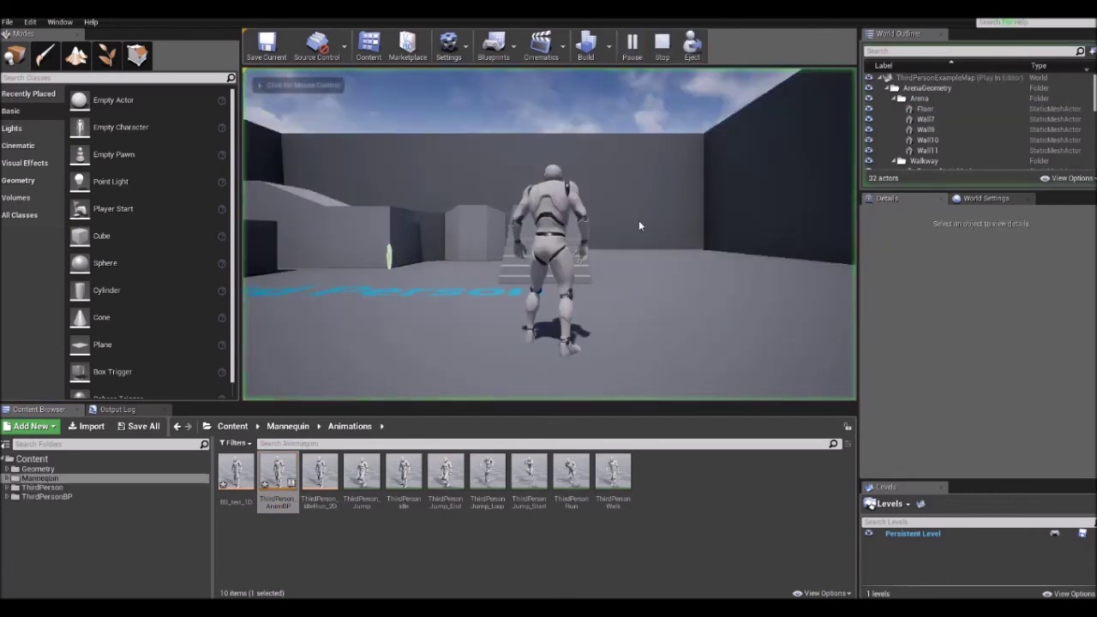
key(w)
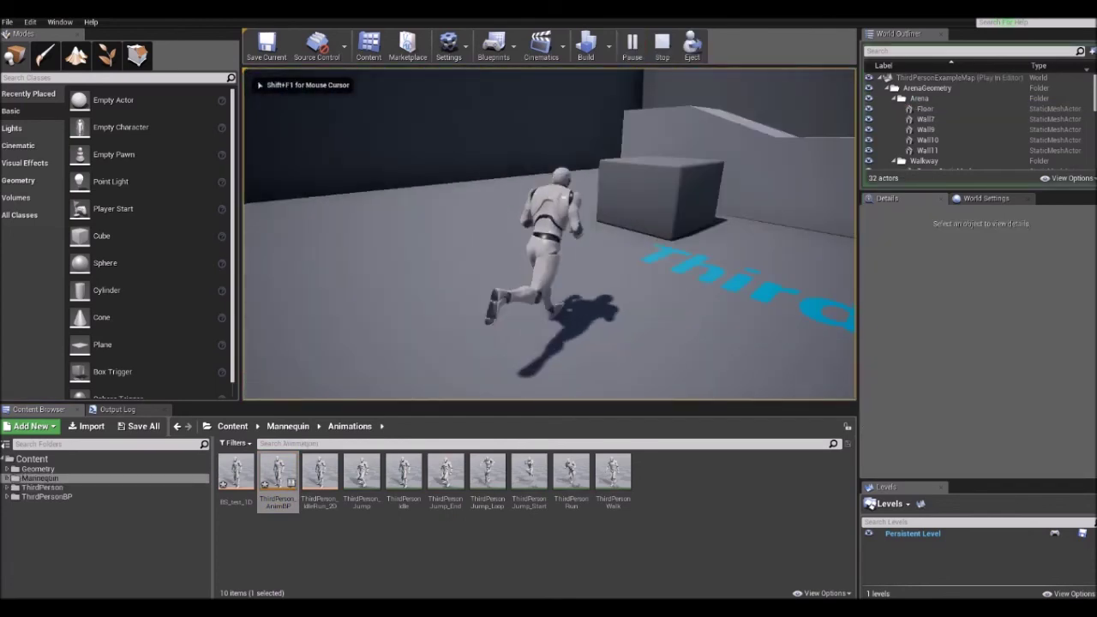
key(w)
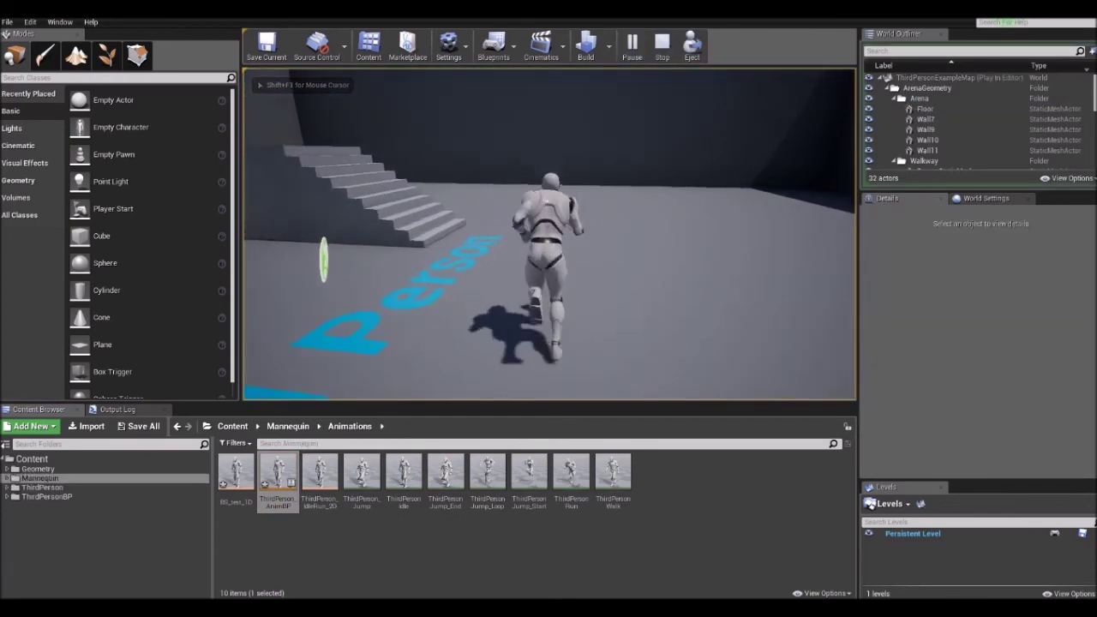
key(w)
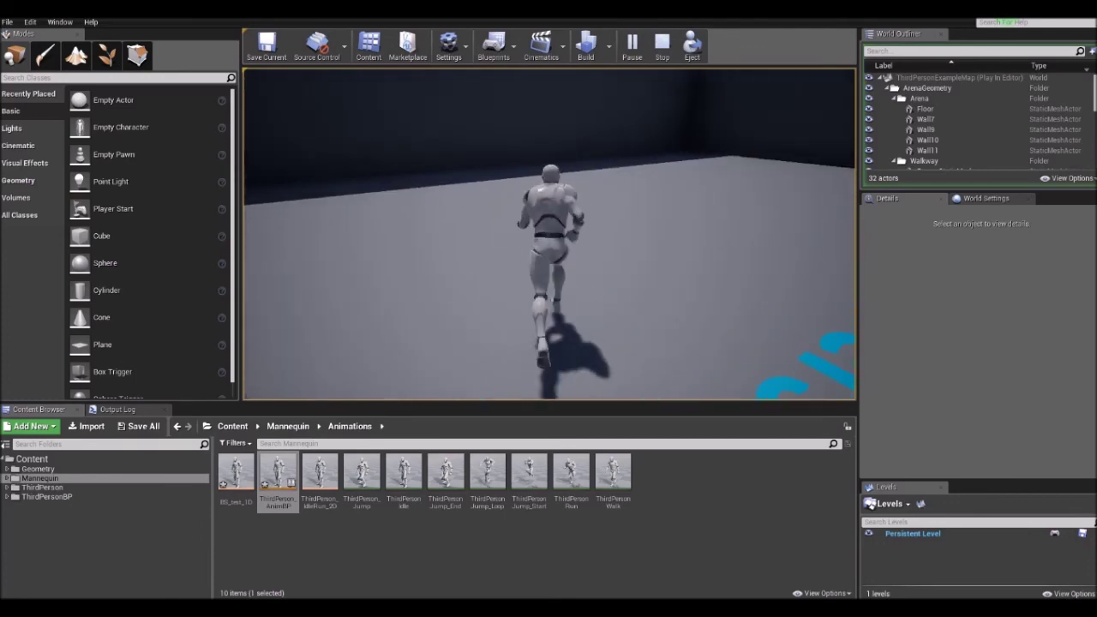
key(w)
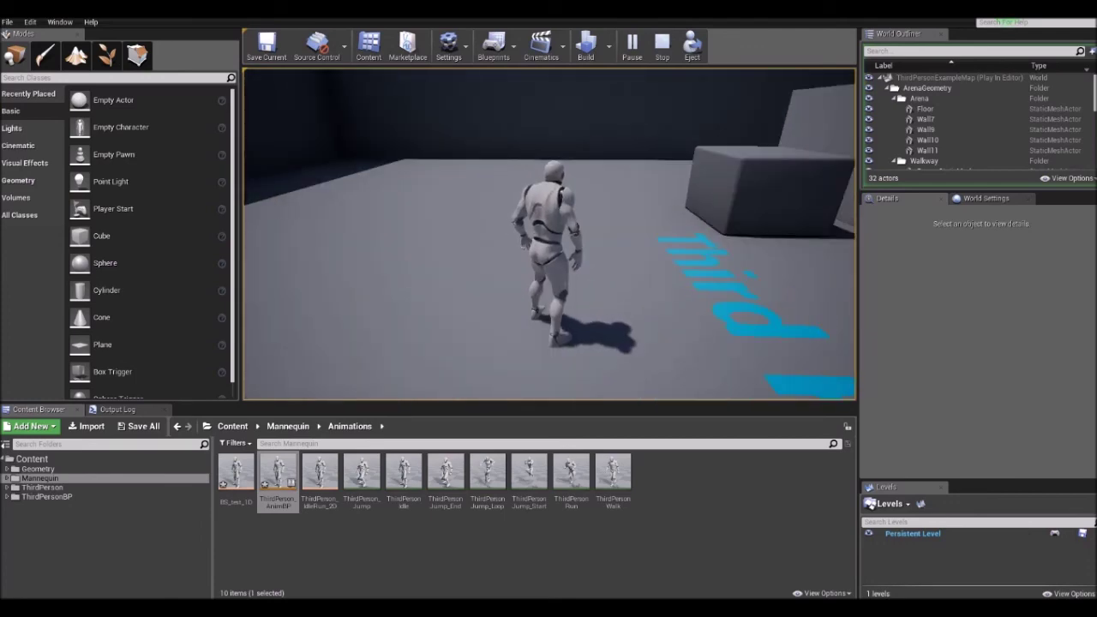
key(w)
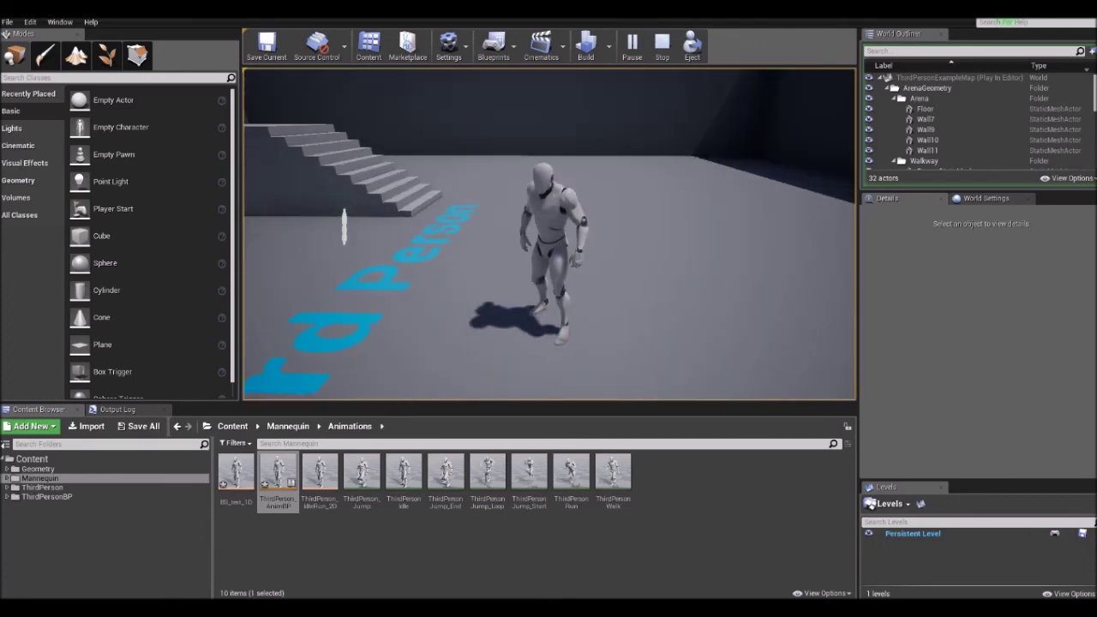
key(w)
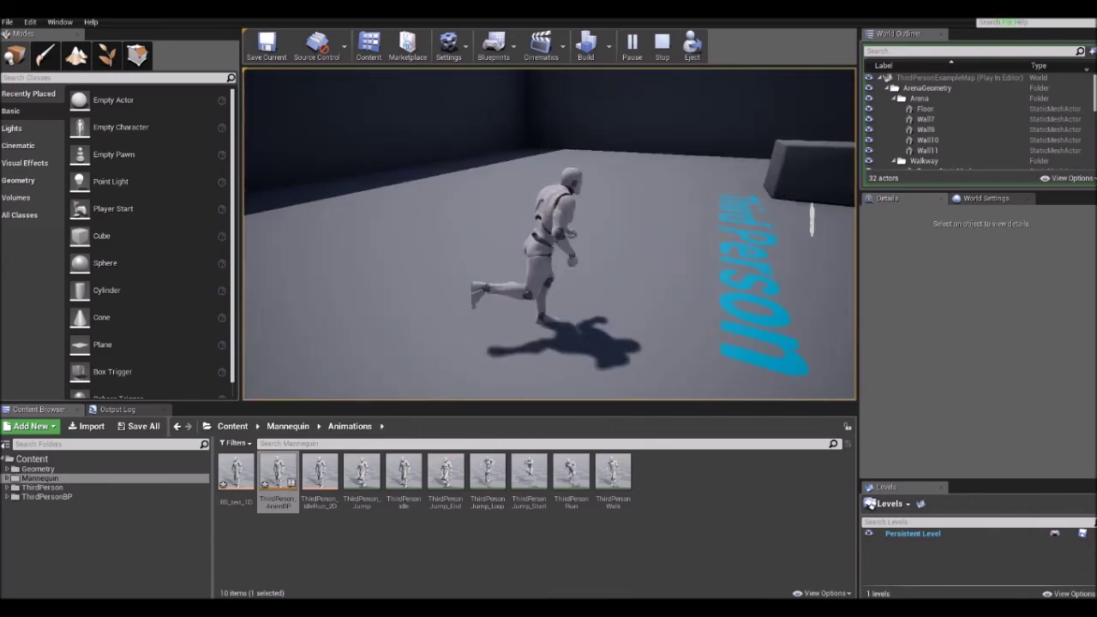
key(w)
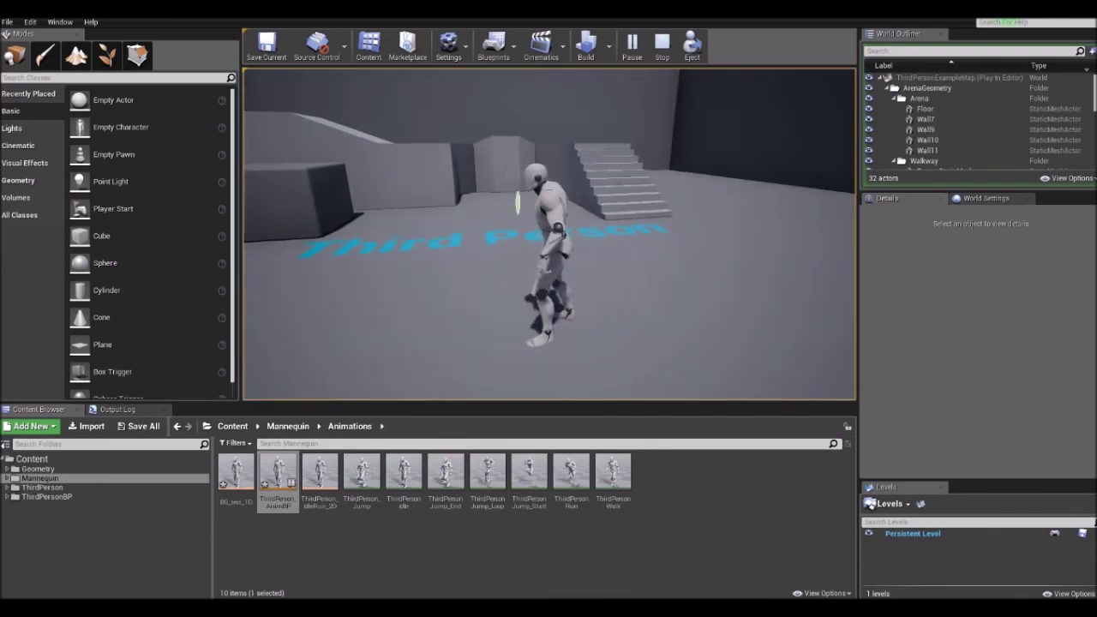
key(w)
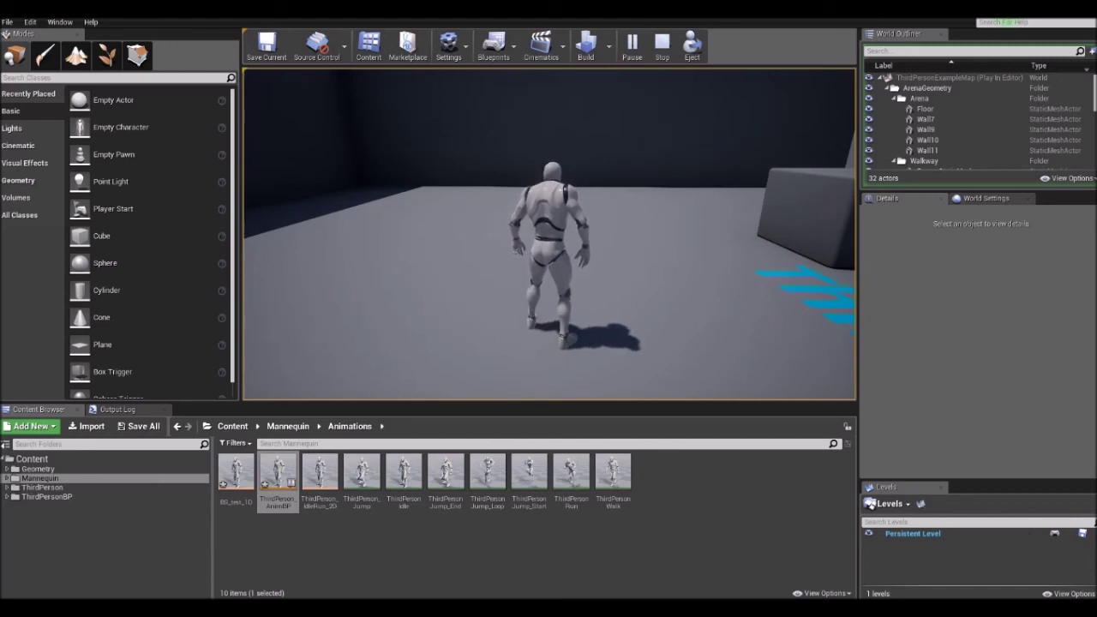
key(Escape)
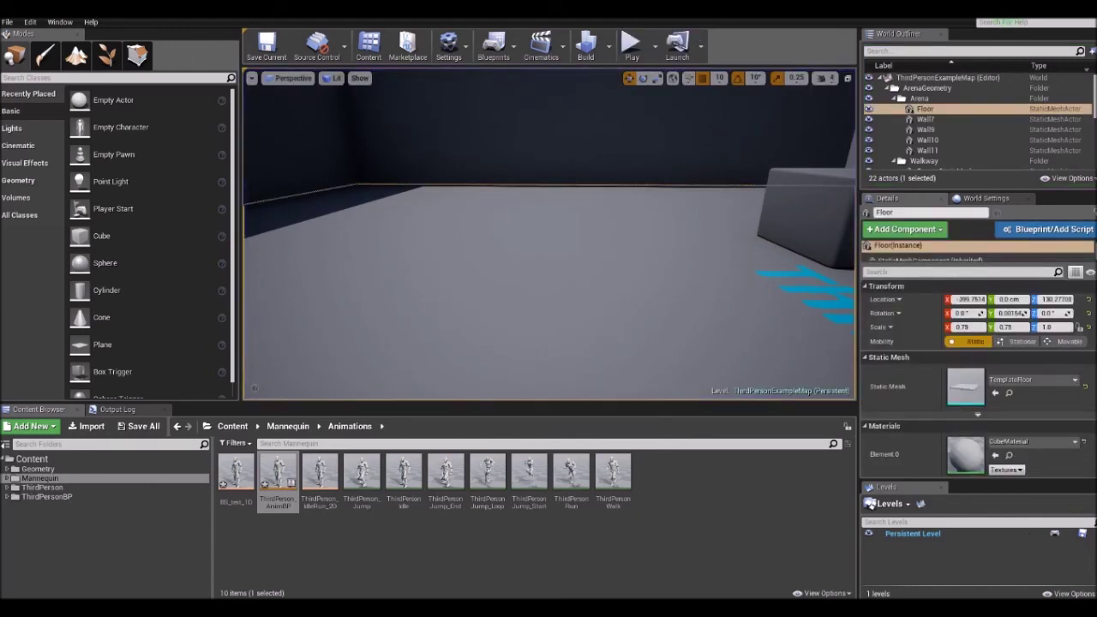